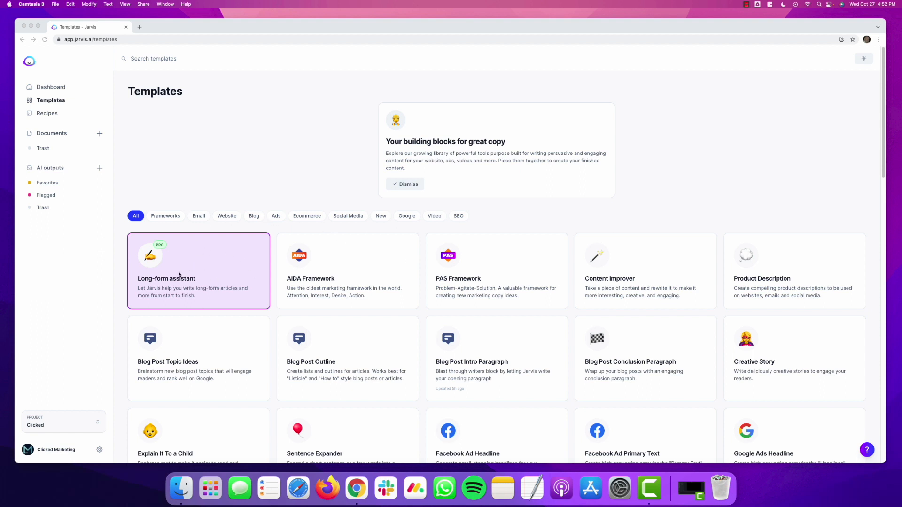
- Create a long-form document from scratch and give it the title "How to build a wooden deck in your backyard"
left_click(210, 265)
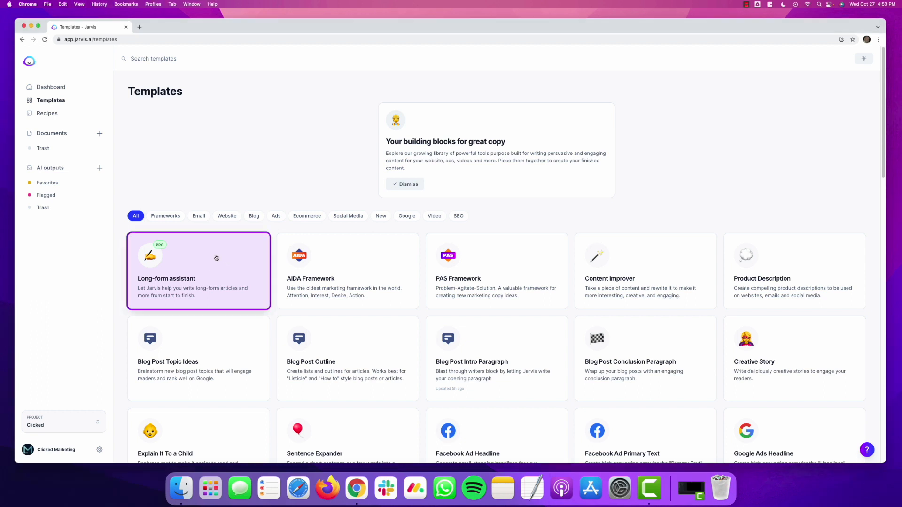
left_click(217, 258)
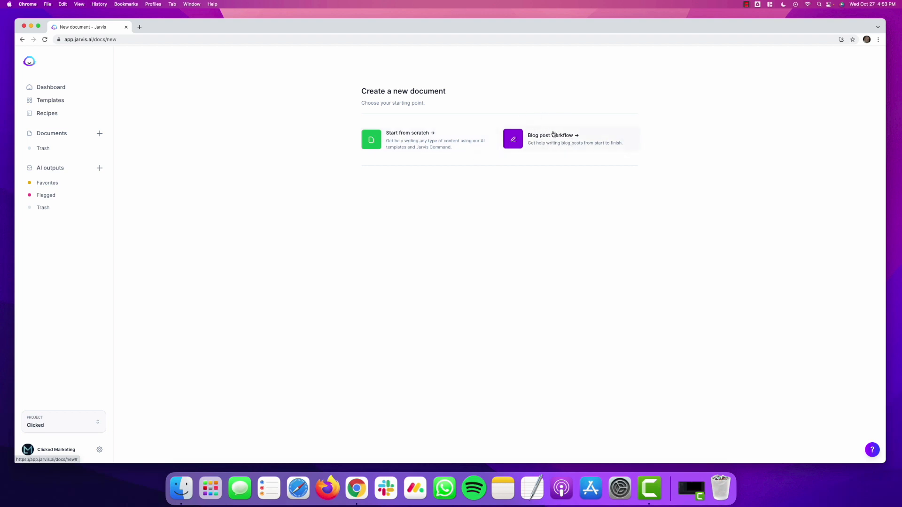
left_click(393, 141)
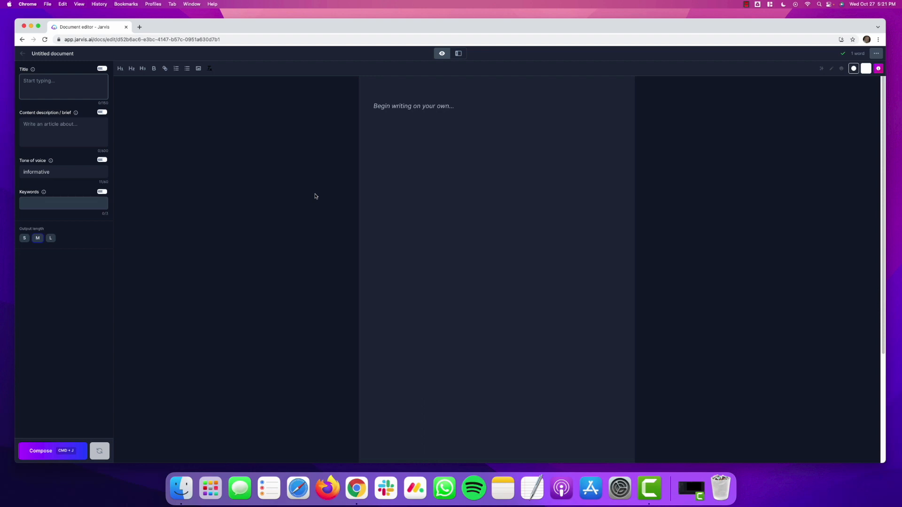
type("How to build a deck in your backyard wooden")
- Have the AI generate text in the empty document body from the command "write an article brief"
left_click(468, 107)
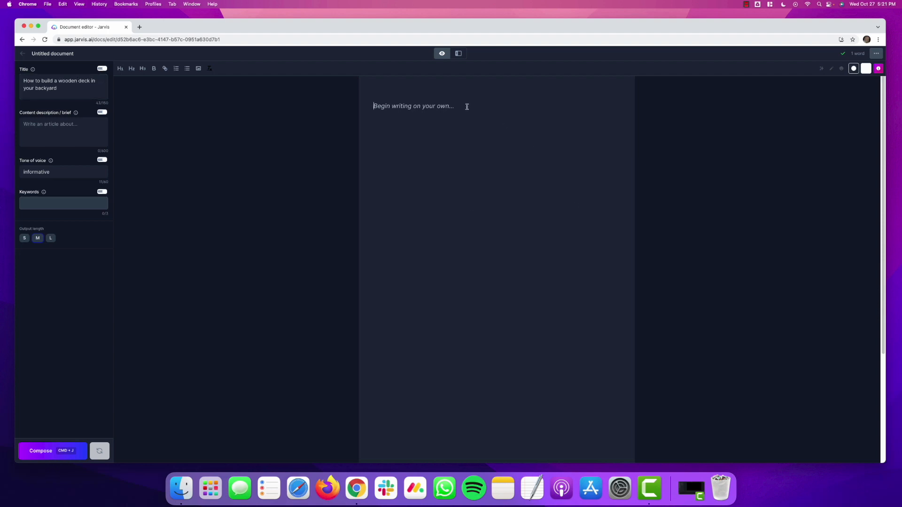
type("write")
type("an article brief")
key("super+Return")
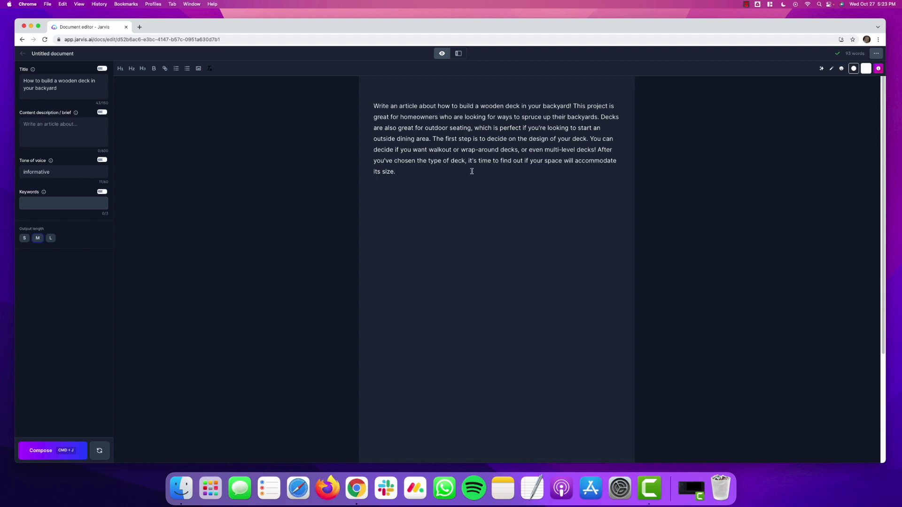
- Add a new line below the generated paragraph and run the AI command "write an article brief" there again
key("Return")
type("write an article")
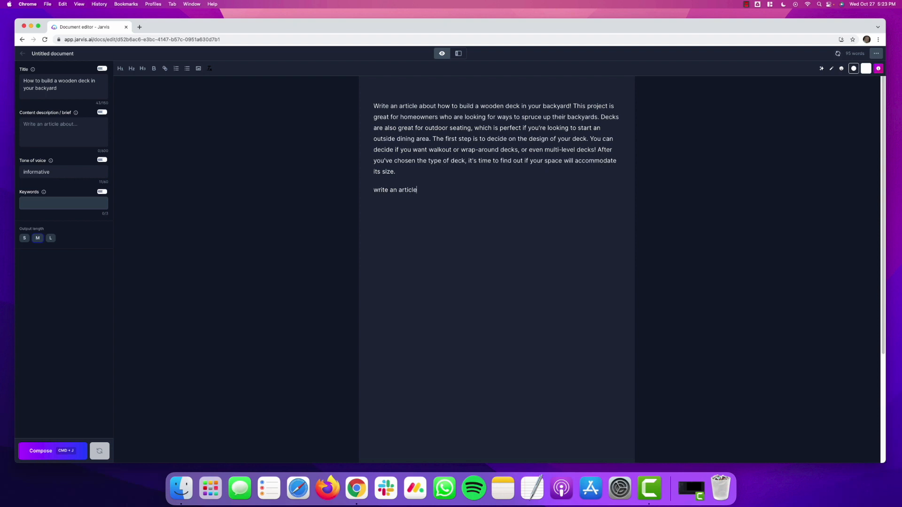
type(" brief")
key("shift+super+Left")
key("super+j")
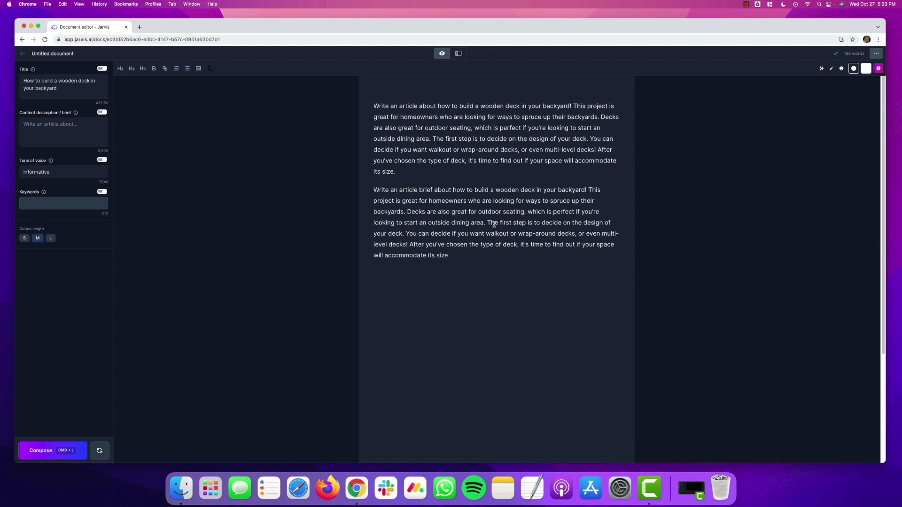
- Copy the second paragraph's sentences up to "outside dining area." into the content description and clear the document body
left_click_drag(487, 224, 369, 191)
key("super+c")
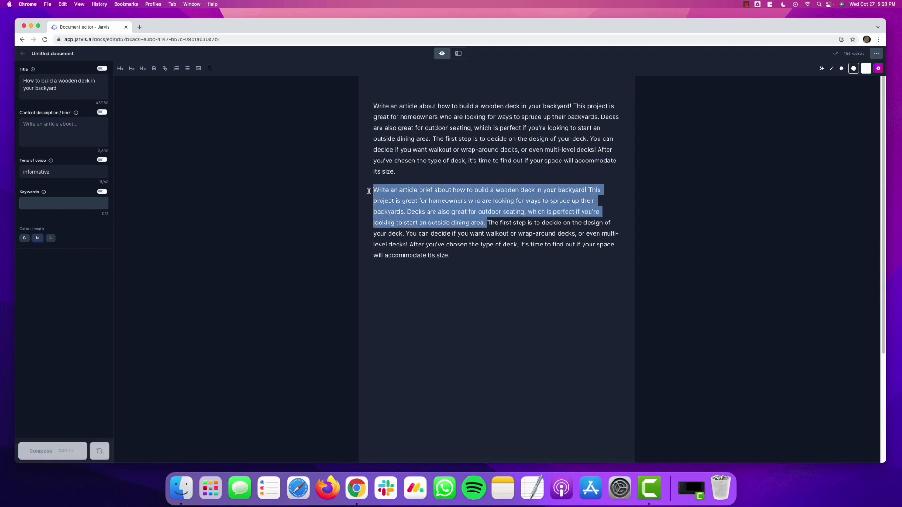
key("super+a")
key("BackSpace")
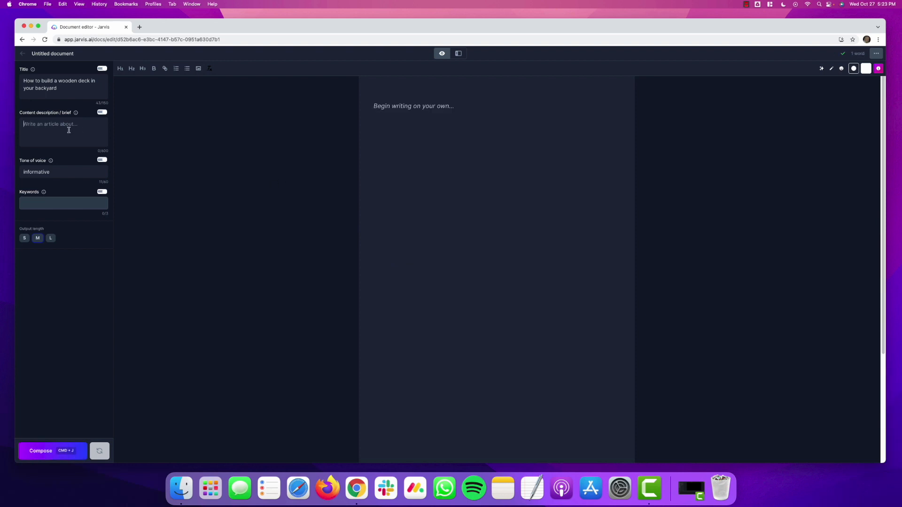
key("super+v")
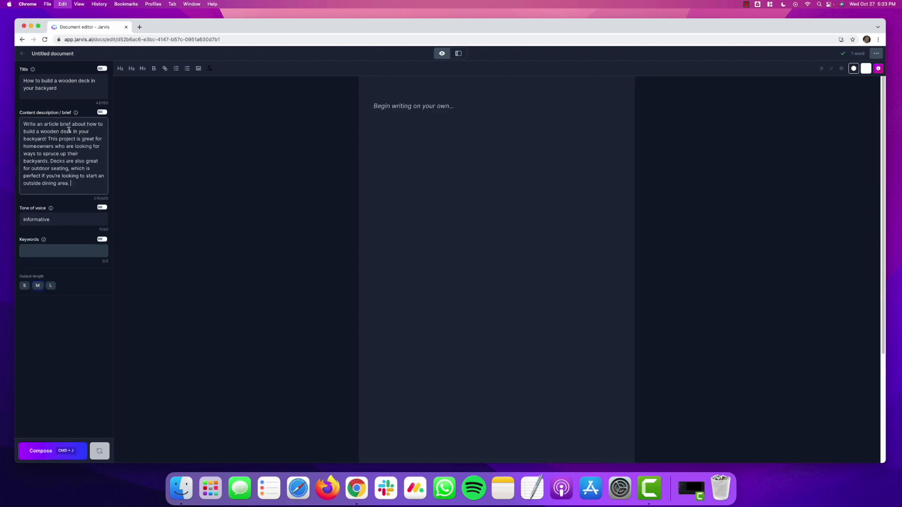
- Try the AI command "write an introduction" in the document body and delete the generated text
left_click(420, 122)
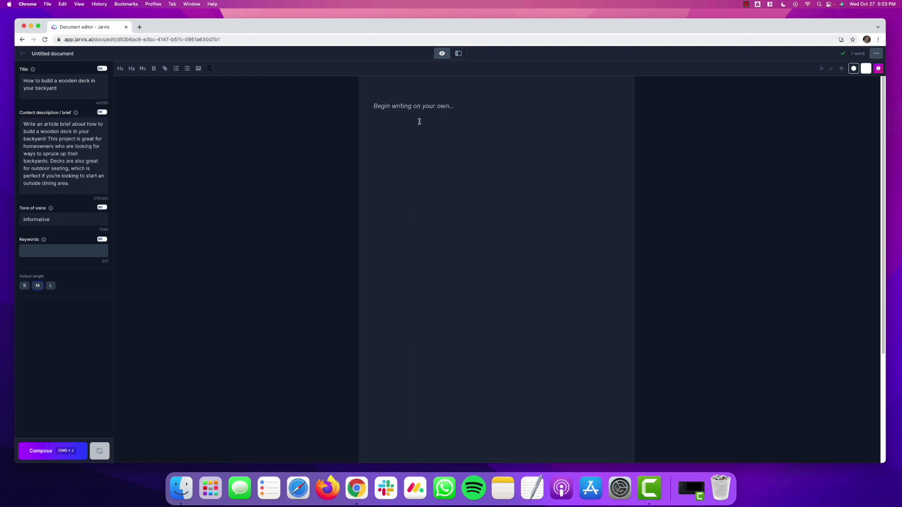
type("write an introduction")
key("super+j")
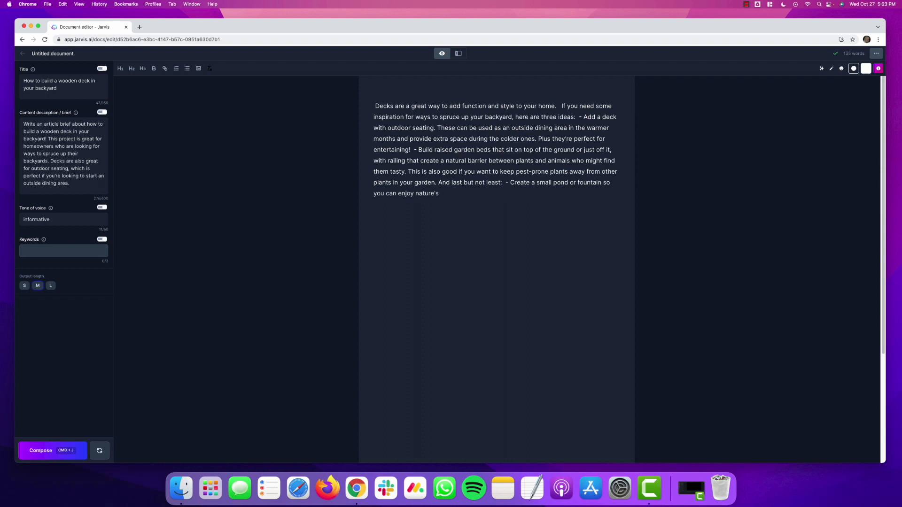
key("super+a")
key("BackSpace")
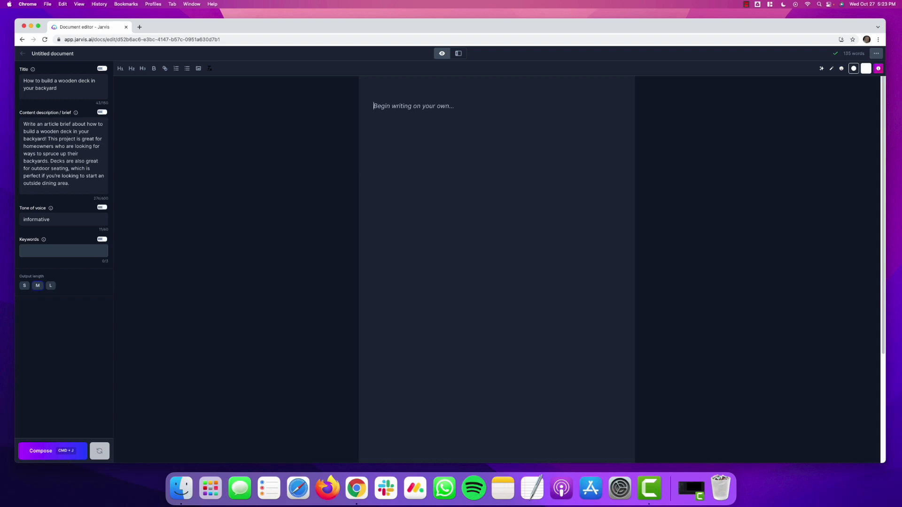
- Delete the brief from the content description, leaving the document body empty
type("write")
key("BackSpace")
key("BackSpace")
key("BackSpace")
key("BackSpace")
key("BackSpace")
triple_click(79, 158)
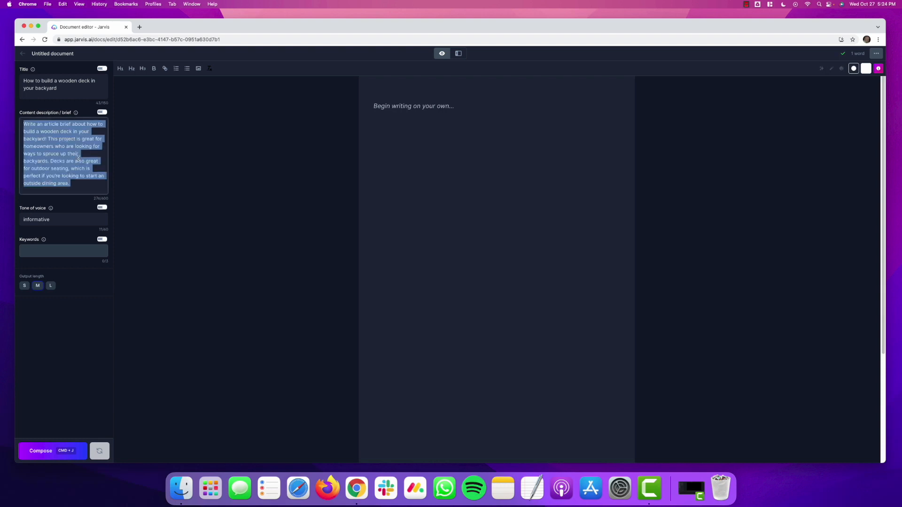
key("BackSpace")
- Generate a brief in the document body from the command "write an article brief about how to build a wooden deck"
left_click(384, 118)
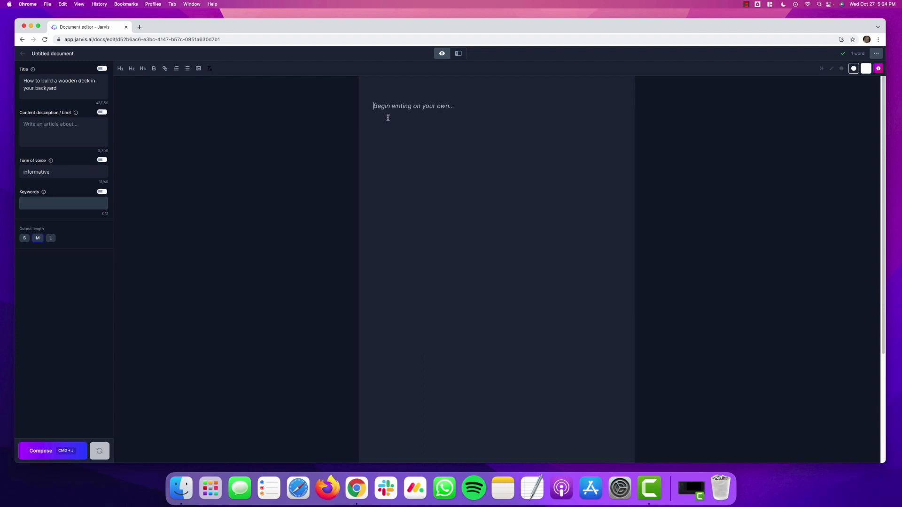
type("write an article brief about how to uiuild a wooden d")
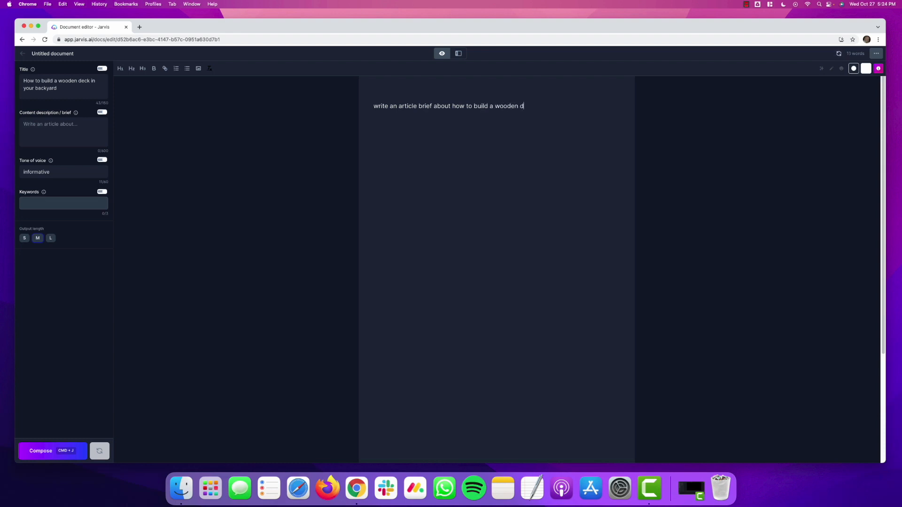
type("eck")
key("super+j")
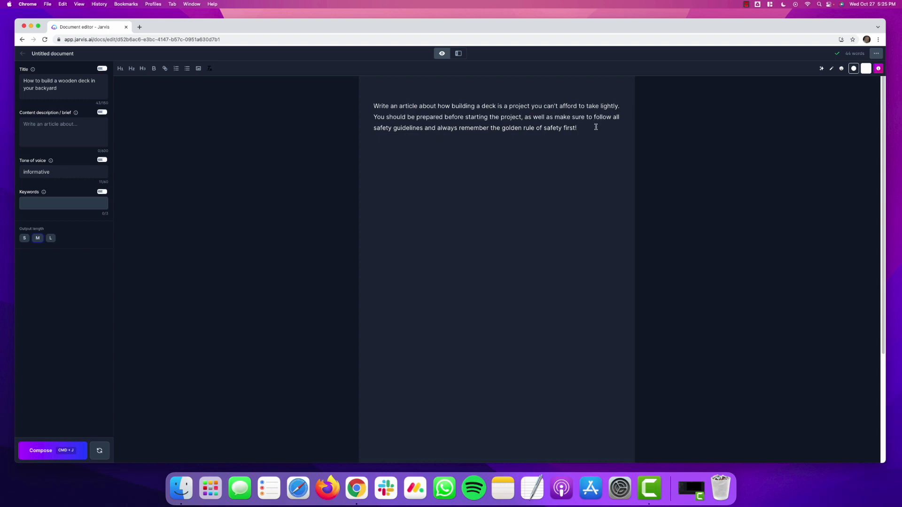
- Replace the generated paragraph with the command "write an article brief" and run it to produce a new brief
key("Return")
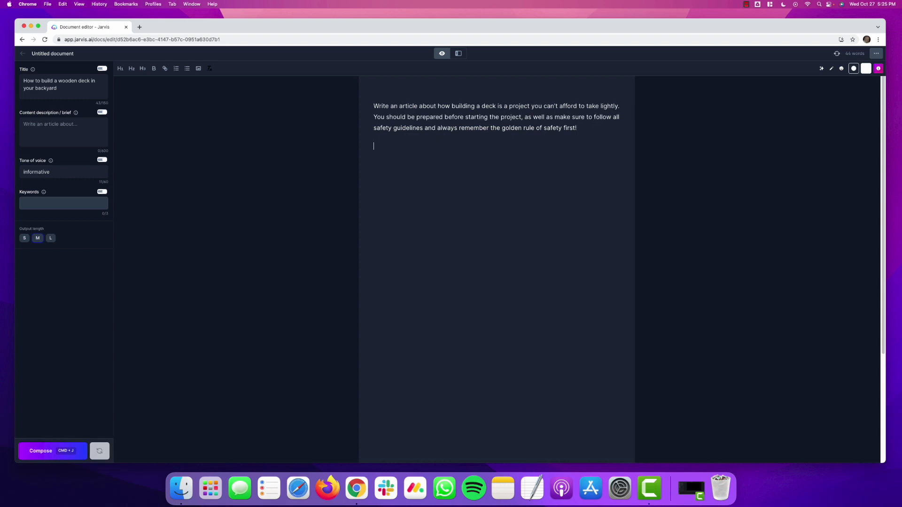
type("write an article brief")
left_click_drag(575, 128, 358, 106)
key("BackSpace")
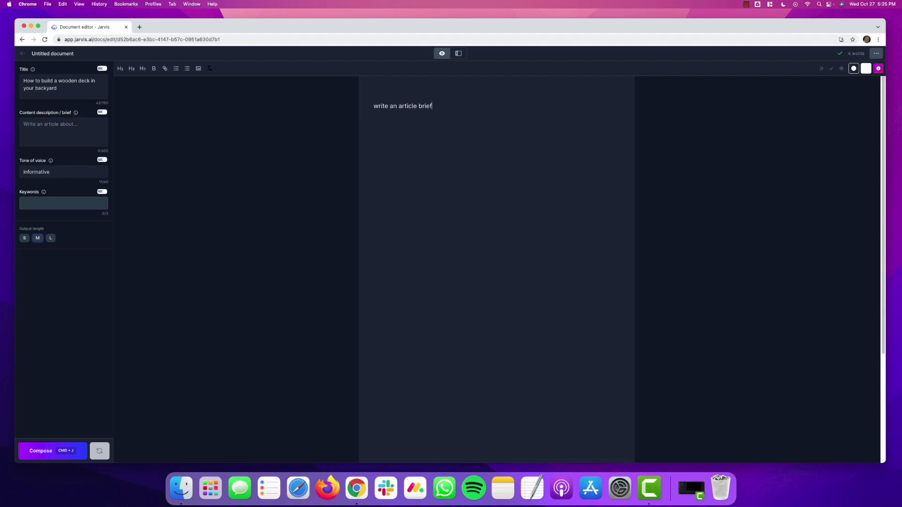
key("super+a")
key("super+j")
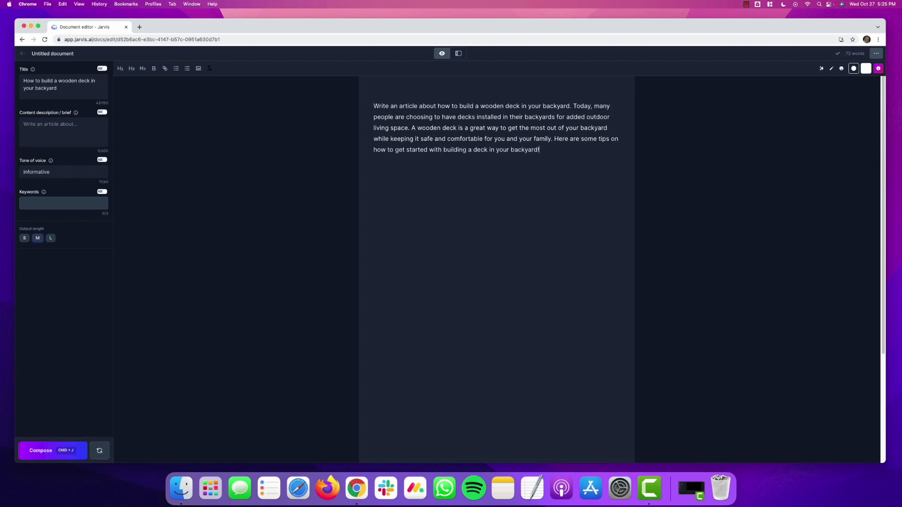
- Copy the whole generated brief from the document body into the content description
key("super+a")
key("super+c")
key("super+j")
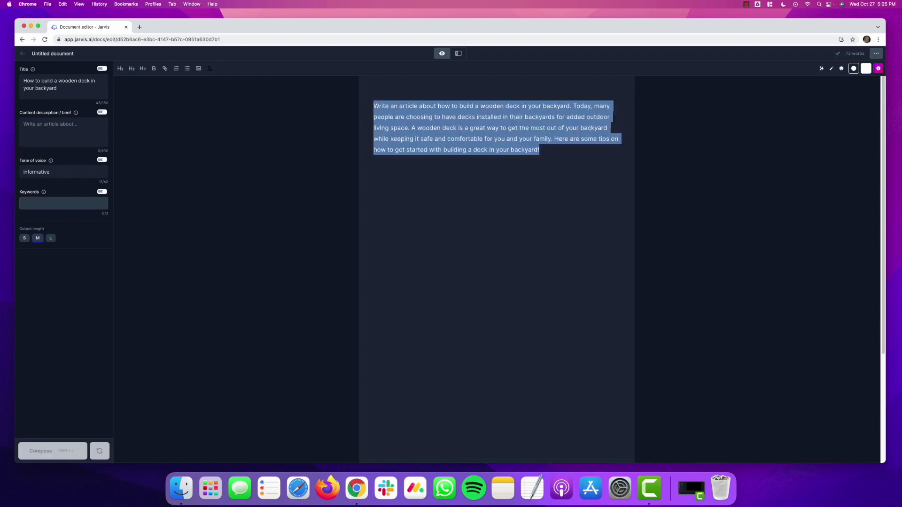
left_click(94, 137)
key("super+v")
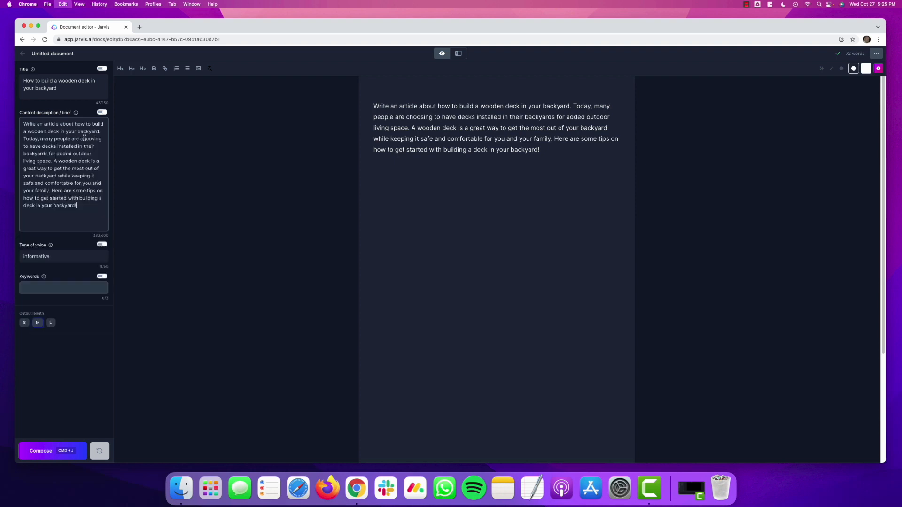
- Replace the document body with the command "write an introduction" and run it to generate the article's opening
left_click(490, 130)
key("super+a")
key("super+j")
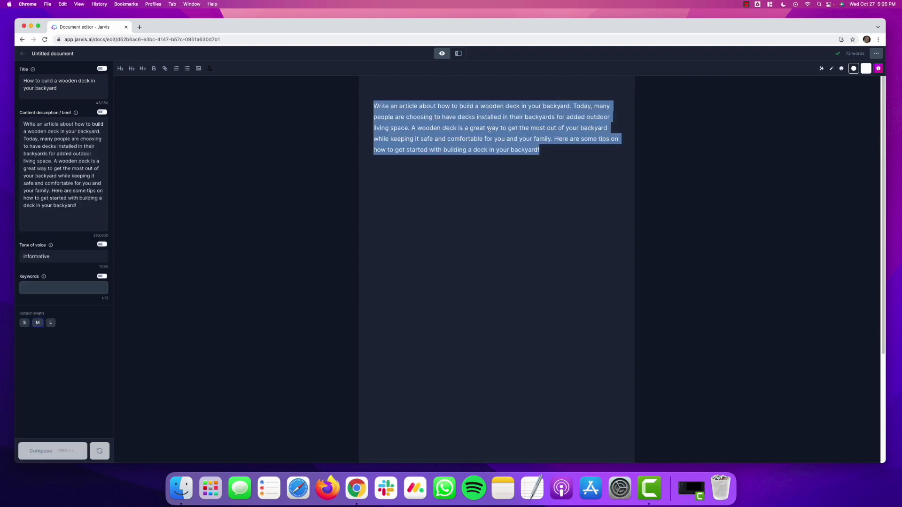
type("write an in")
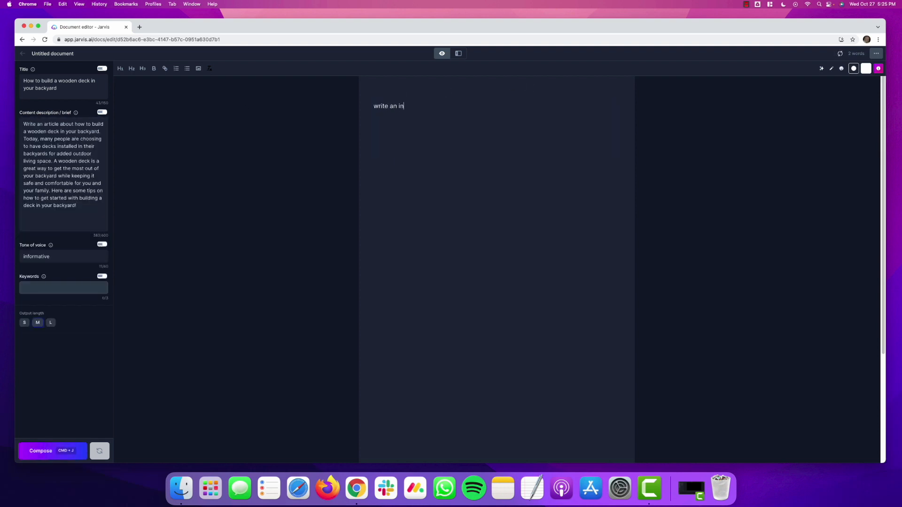
type("troduction")
key("super+a")
key("super+j")
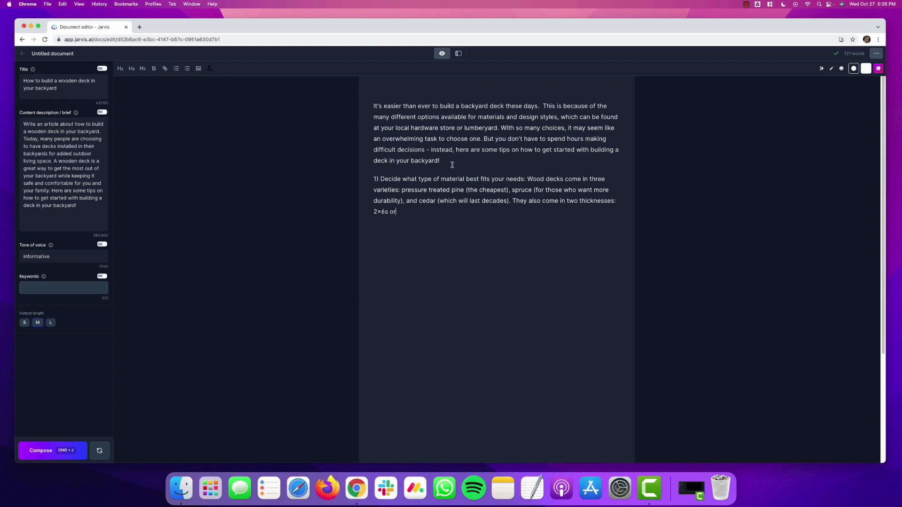
- Delete the incomplete numbered paragraph about deck materials below the introduction
left_click(53, 258)
left_click(491, 162)
left_click_drag(463, 166, 541, 220)
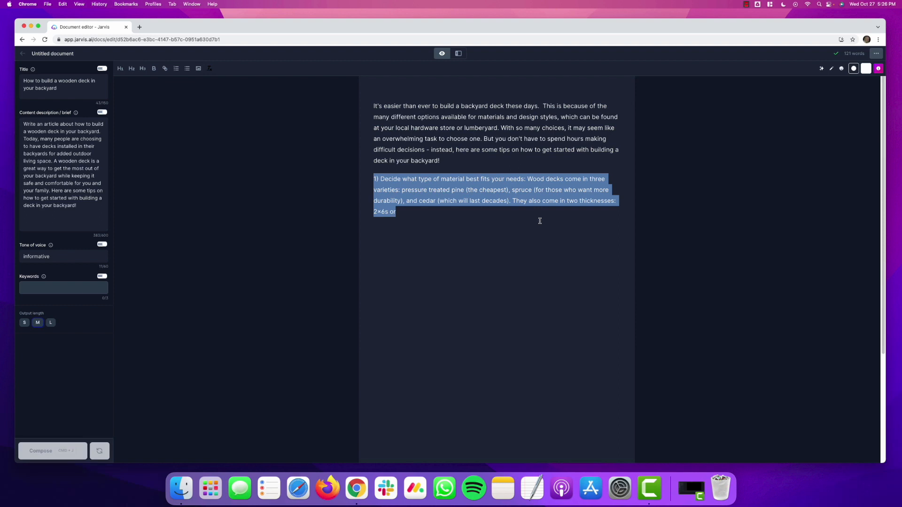
key("BackSpace")
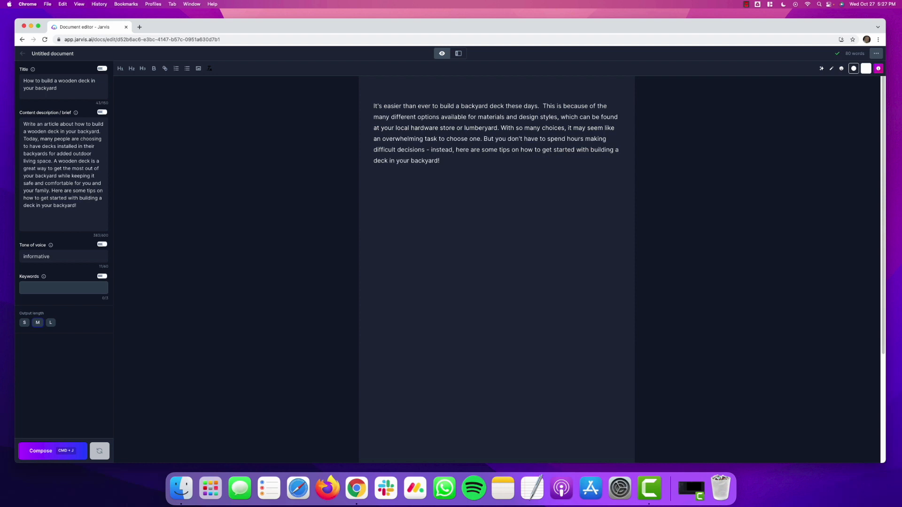
- Generate an outline below the introduction with the AI command "write an outline"
type("In")
key("BackSpace")
key("BackSpace")
type("write an outline")
key("super+j")
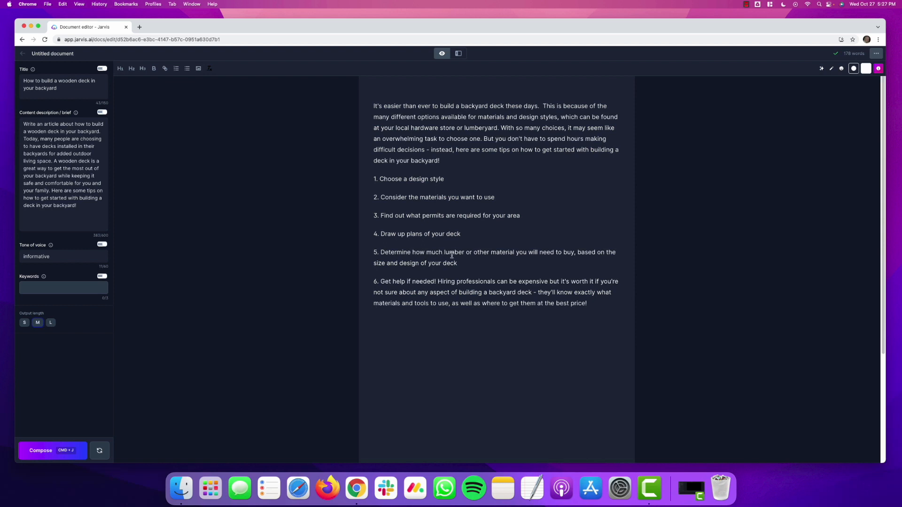
- Extend the first outline item to "Choose a design style for your deck" and add an empty line below it
left_click(575, 254)
type(",")
left_click(459, 179)
left_click(449, 179)
type("fo")
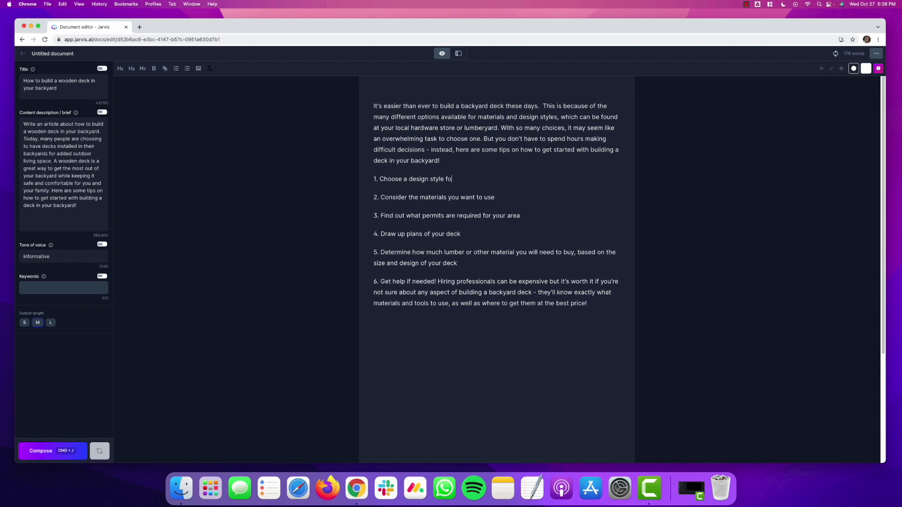
type("r your deck")
key("Return")
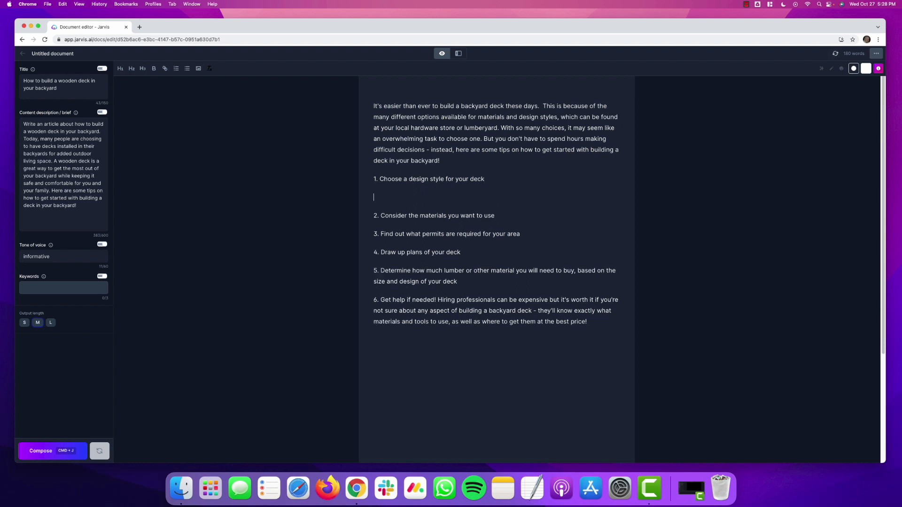
- Format the first outline item as an H2 heading and place the cursor below it
left_click_drag(489, 180, 360, 180)
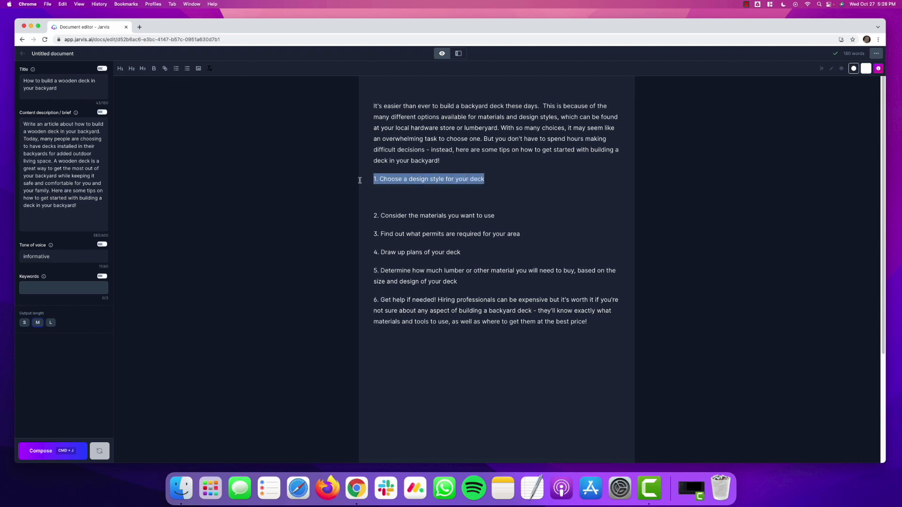
left_click(131, 68)
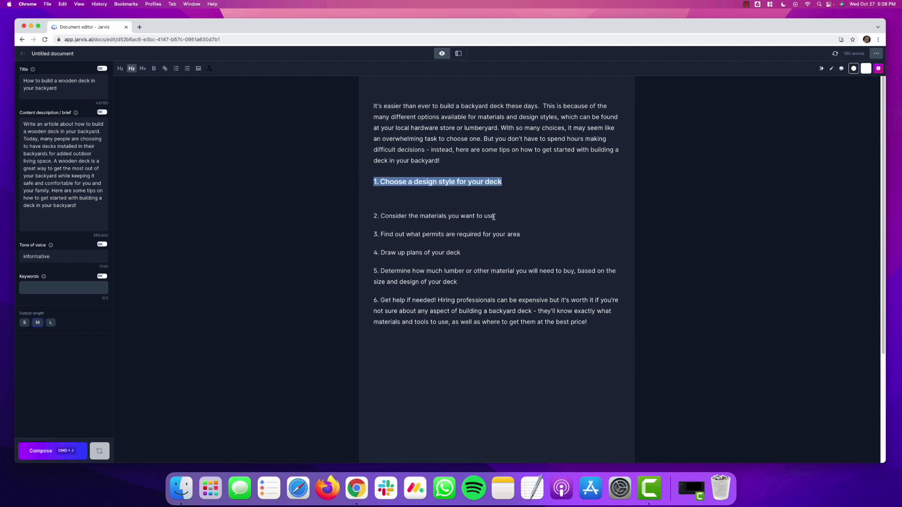
left_click(393, 191)
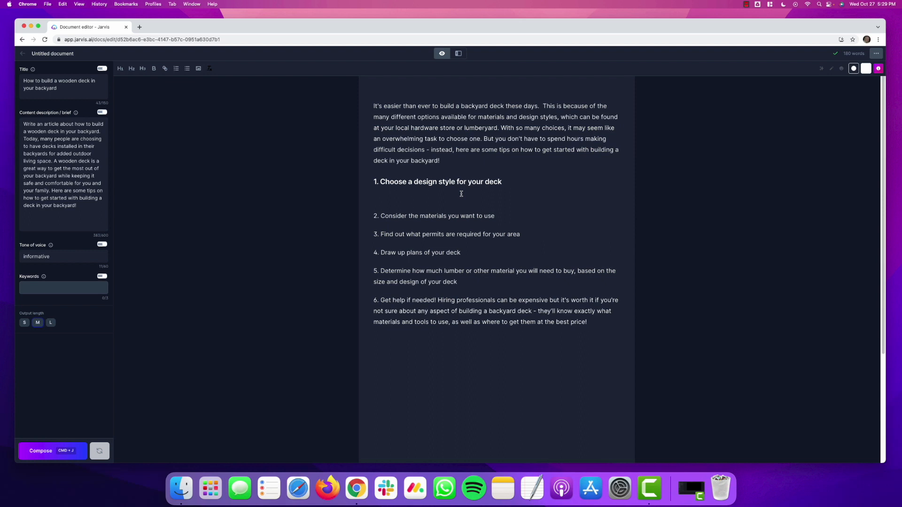
- Replace the content description with "write about selecting a design style for your backyard deck"
triple_click(34, 155)
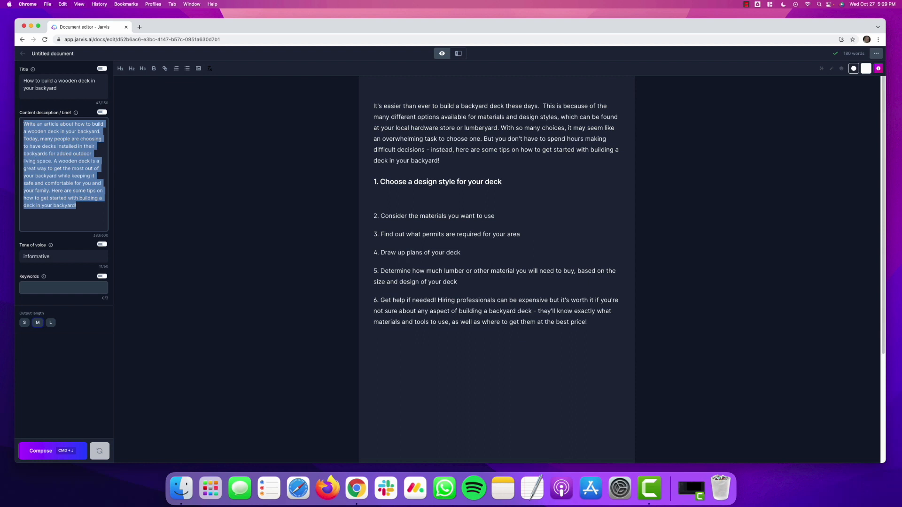
key("BackSpace")
type("w")
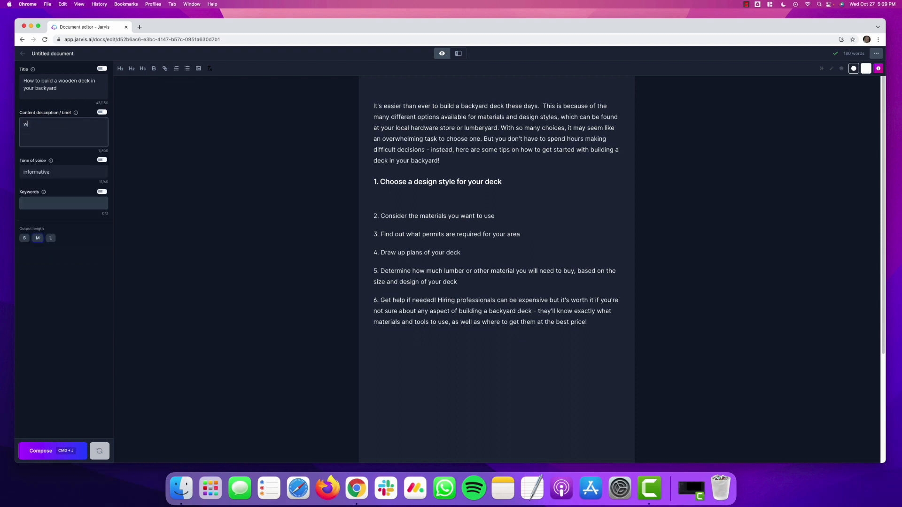
type("rite about selecting a design style for your backyard deck")
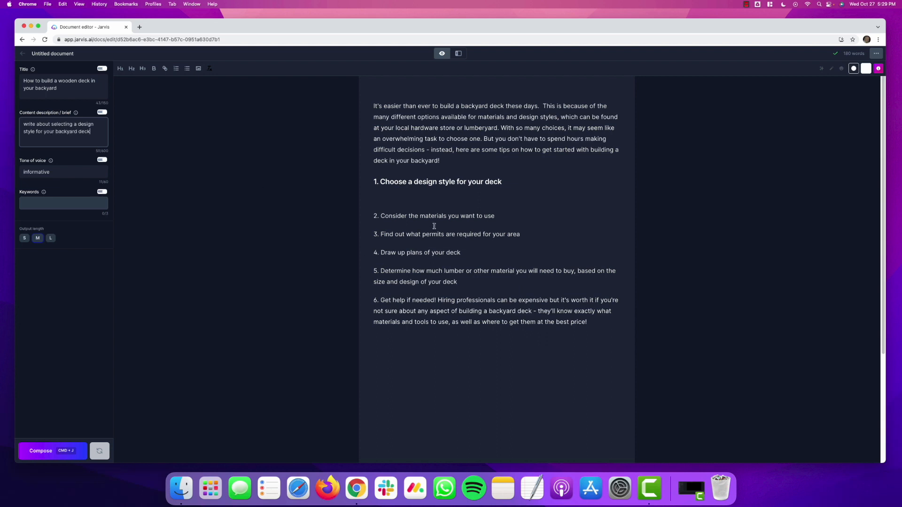
- Begin the first section with "The first step in building your deck" and have the AI compose the continuation
left_click(414, 195)
type("The first step in build")
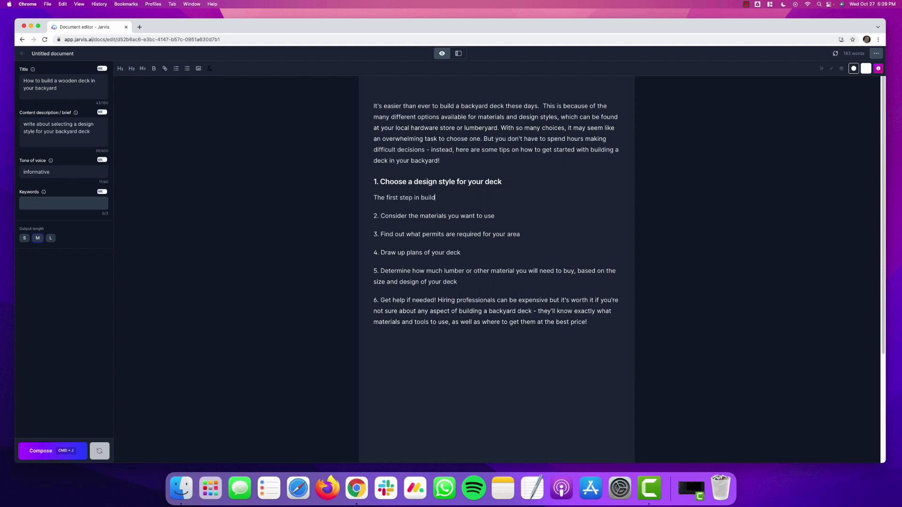
type("ing your deck")
key("super+j")
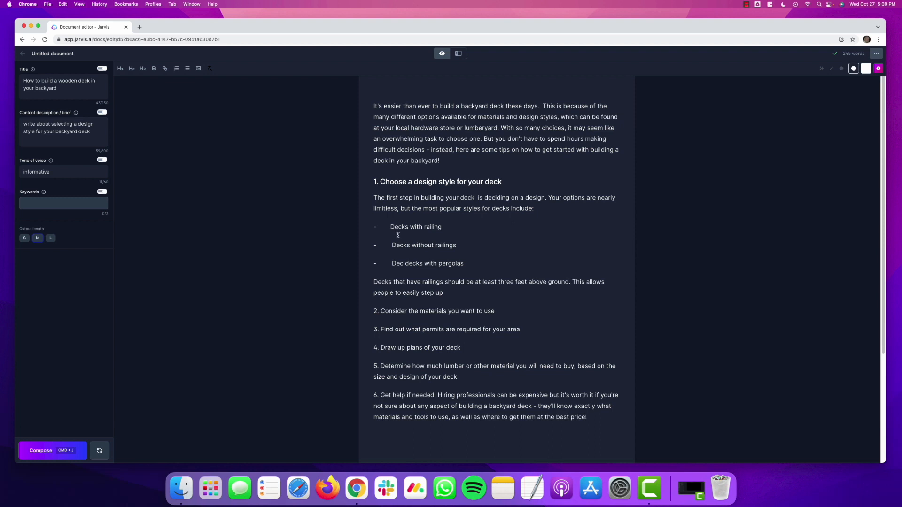
- Remove the extra spaces after the dashes in the "Decks with railing" and "Decks without railings" list lines
key("Delete")
key("Delete")
key("Delete")
key("Delete")
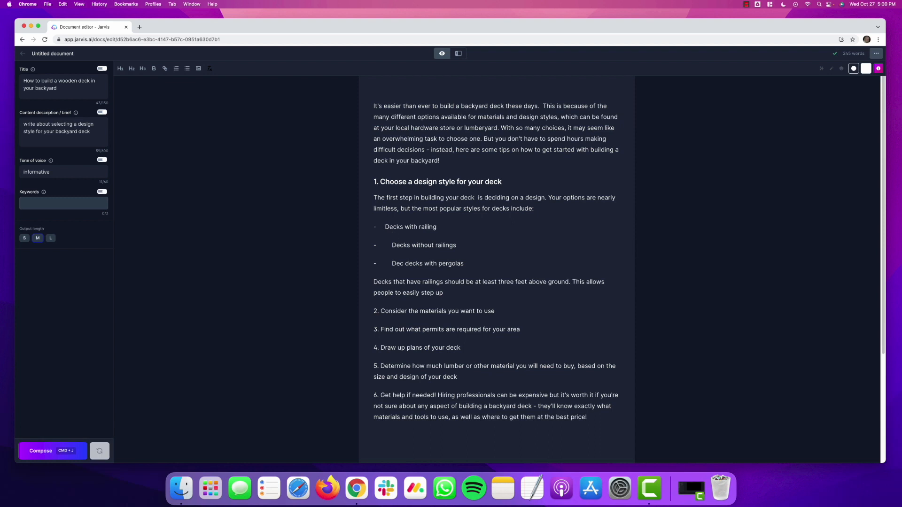
key("BackSpace")
key("BackSpace")
key("BackSpace")
left_click(383, 245)
key("Delete")
key("Delete")
key("Delete")
key("Delete")
key("Delete")
key("Delete")
key("Delete")
key("Delete")
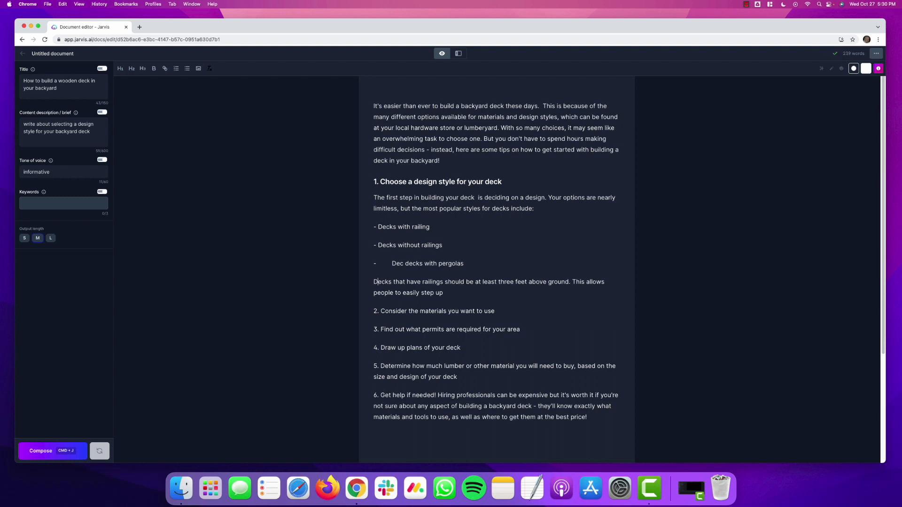
- Clean up the third list line so it reads "- Decks with pergolas", without extra spaces or the stray "Dec"
left_click(378, 264)
key("Delete")
key("Delete")
key("Delete")
key("Delete")
key("Delete")
key("Delete")
key("Delete")
key("Right")
key("Right")
key("Delete")
key("Delete")
key("Delete")
key("Delete")
- Have the AI continue the unfinished paragraph about railings, and delete the "2. Select materials" line it adds along with the empty line
left_click(446, 292)
key("super+j")
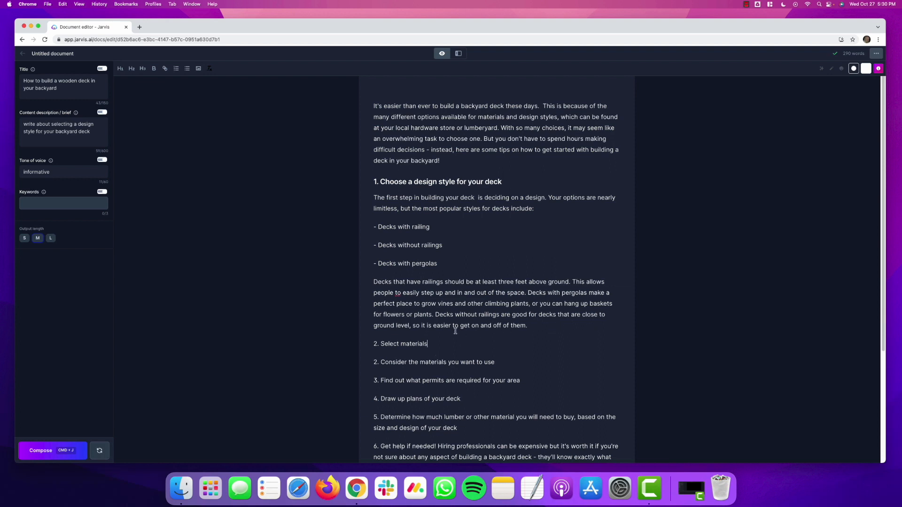
left_click_drag(429, 343, 372, 342)
key("BackSpace")
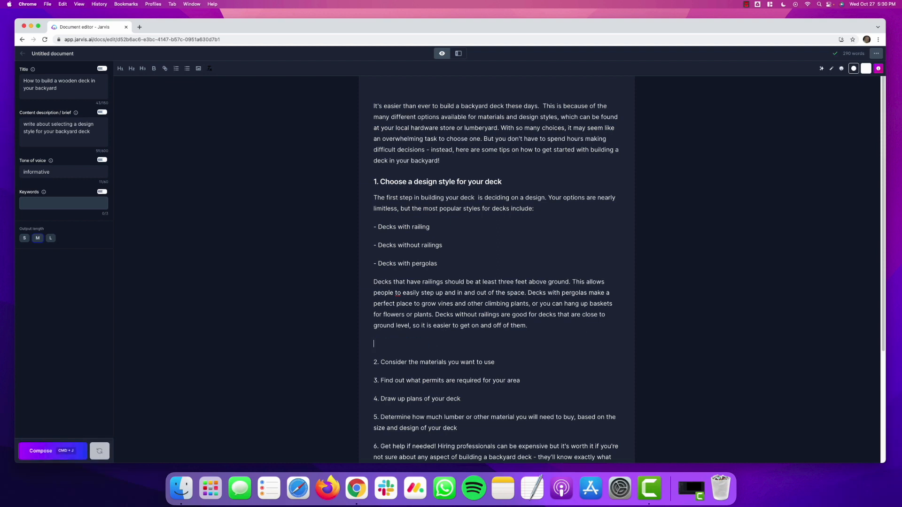
key("Delete")
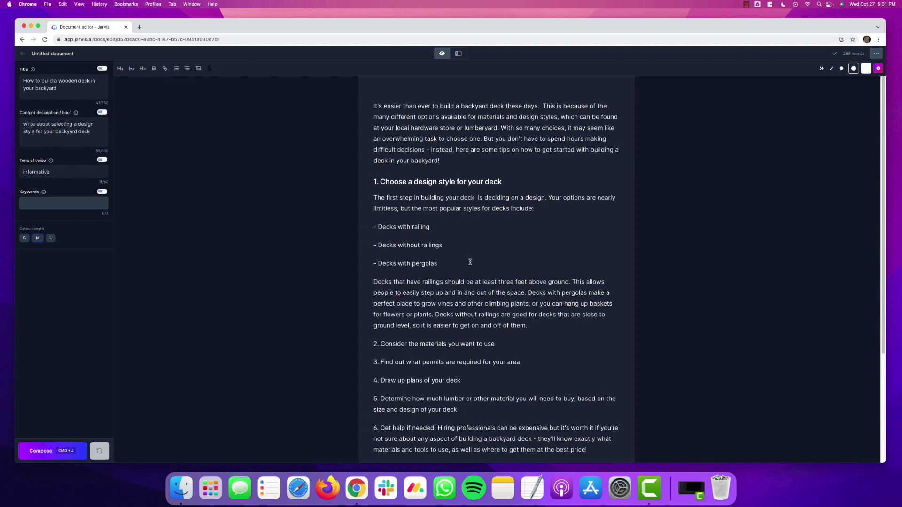
- Add an empty line below "2. Consider the materials you want to use" and format that item as an H2 heading
left_click(504, 344)
key("Return")
left_click_drag(504, 344, 371, 345)
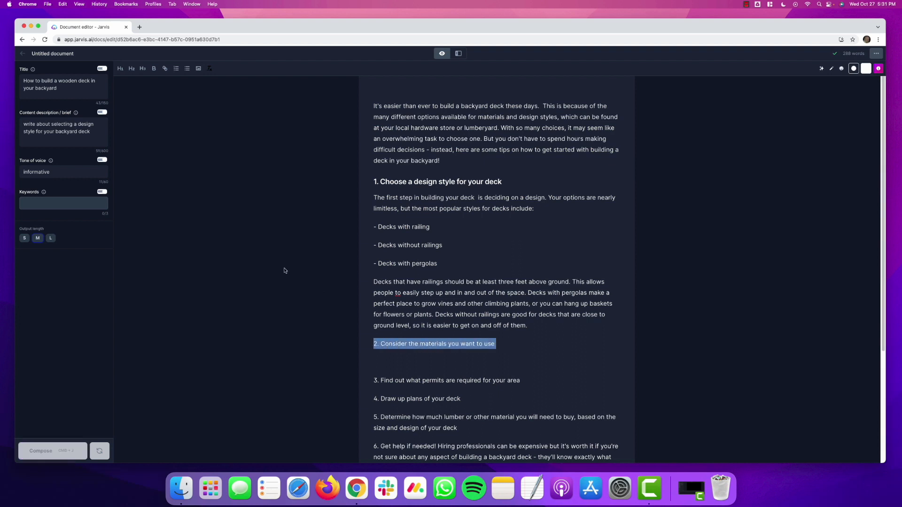
left_click(132, 69)
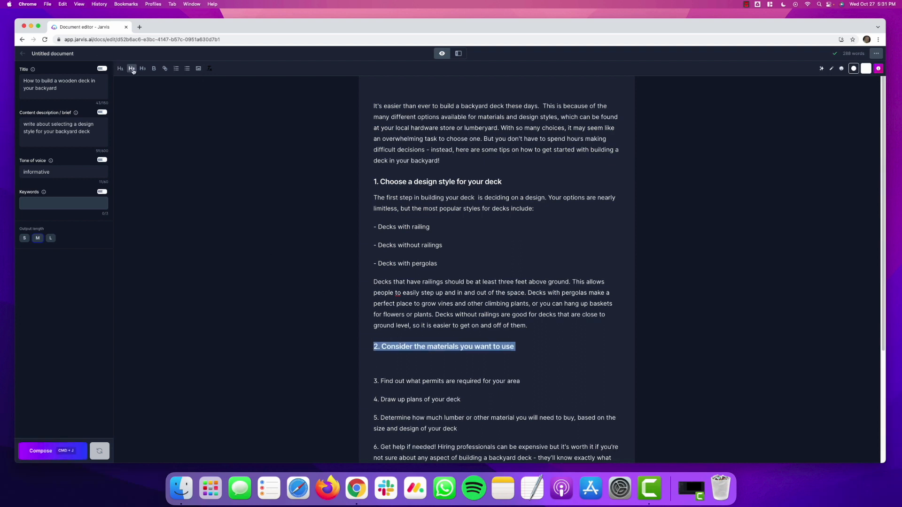
- Replace the content description with "write about picking the best materials to use for your wooden deck"
left_click(63, 130)
key("super+a")
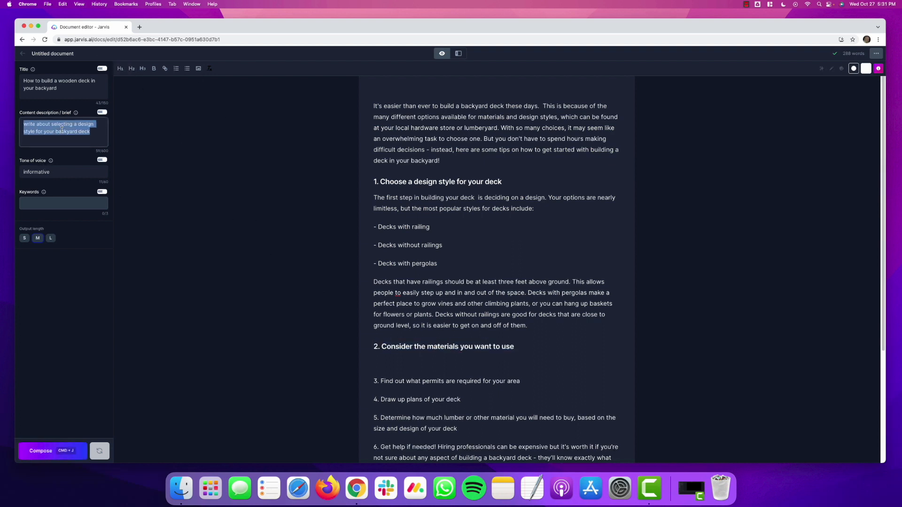
type("write about ")
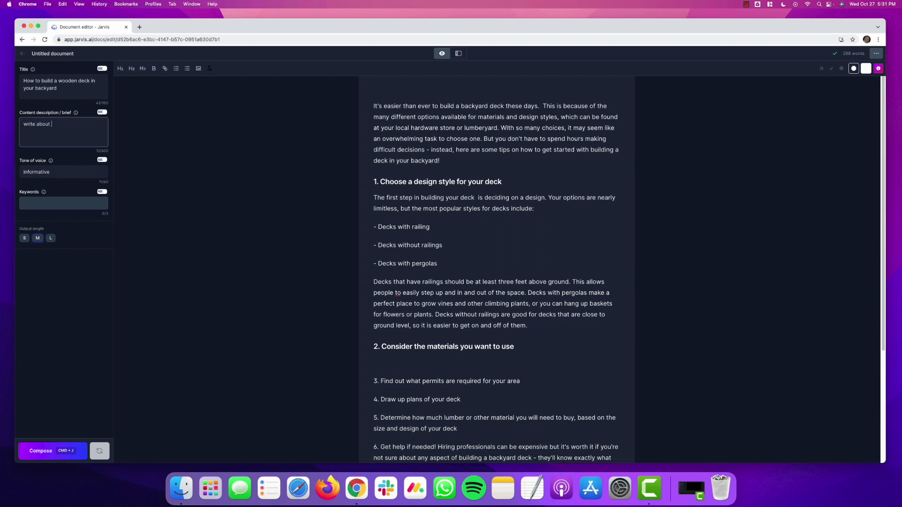
type("picking the best materials to use for your wooden deck")
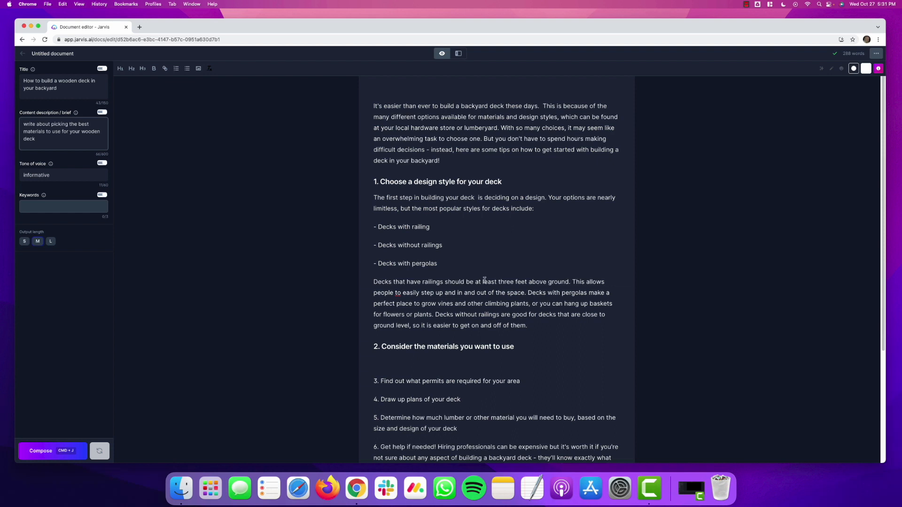
- Extend the second section heading with "for your deck"
scroll(673, 349, "down", 2)
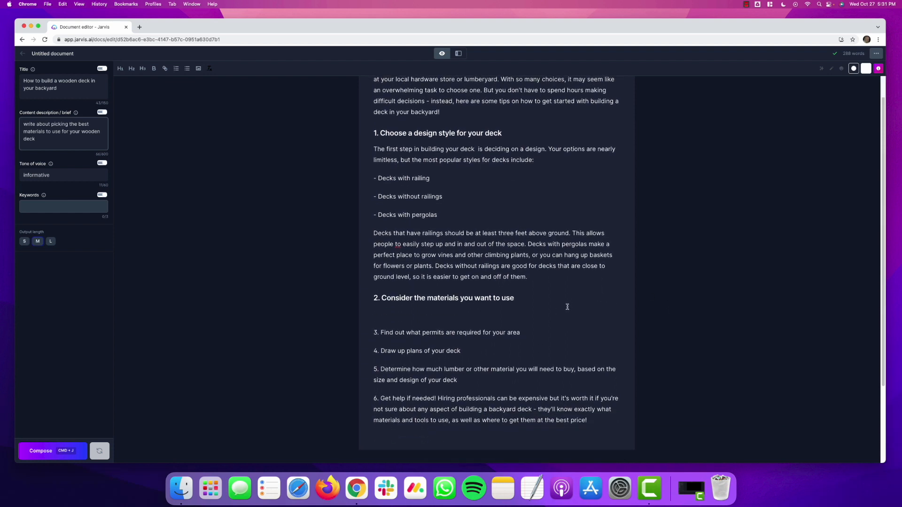
left_click(553, 299)
type("for your deck")
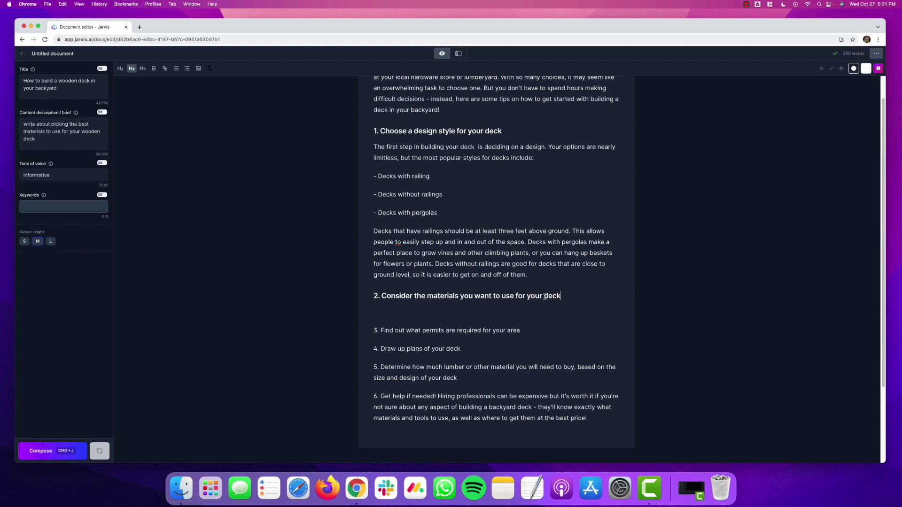
- Try composing AI text directly below the second heading, and delete the generated materials list and paragraph
left_click(496, 306)
key("super+j")
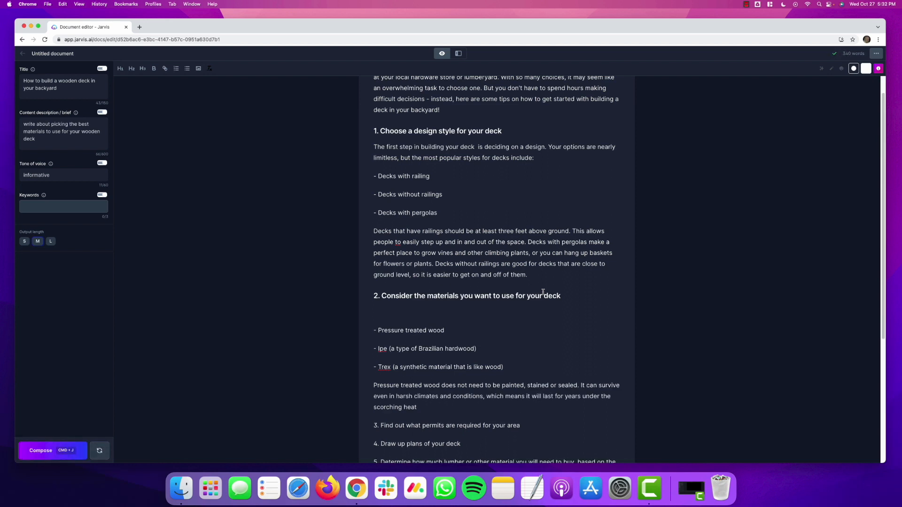
scroll(525, 316, "down", 1)
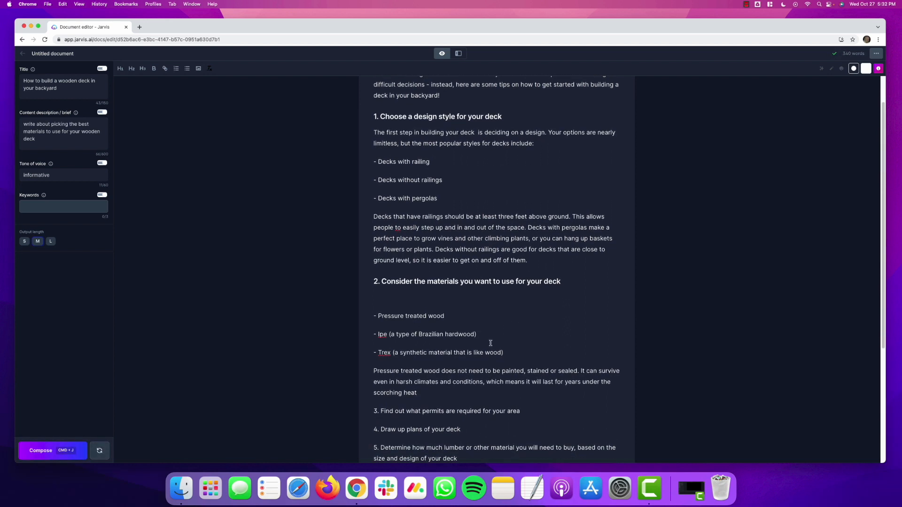
left_click(420, 394)
left_click_drag(420, 393, 369, 307)
key("super+j")
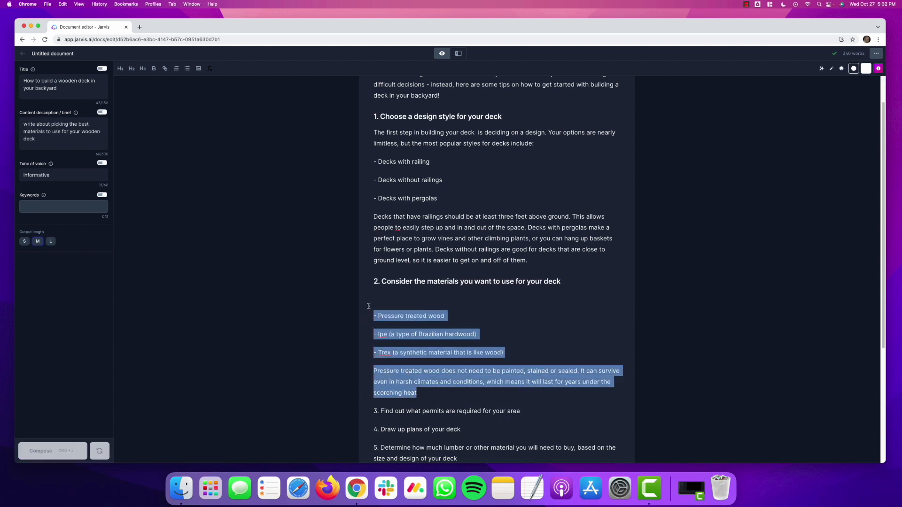
key("BackSpace")
- Begin the second section with "Selecting which materials you are going to use in building your deck" and have the AI continue it
type("Sel")
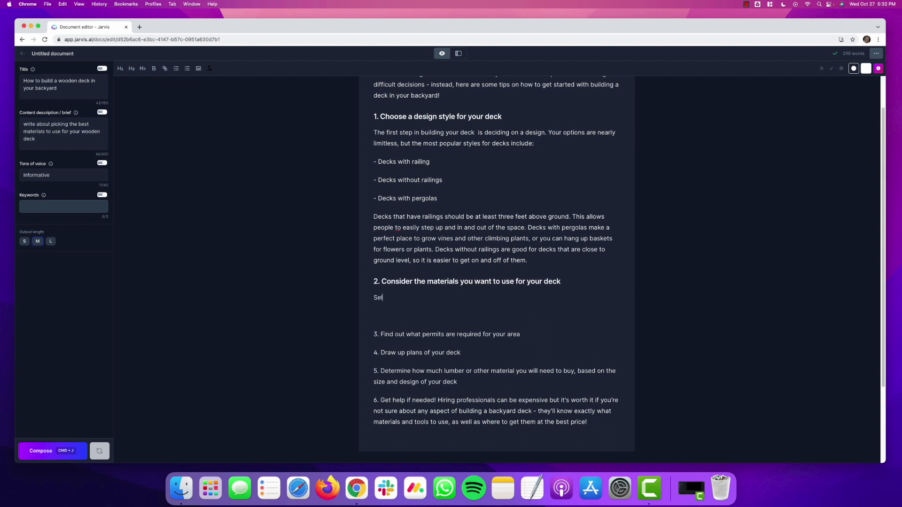
type("ecting which materials you are going to ")
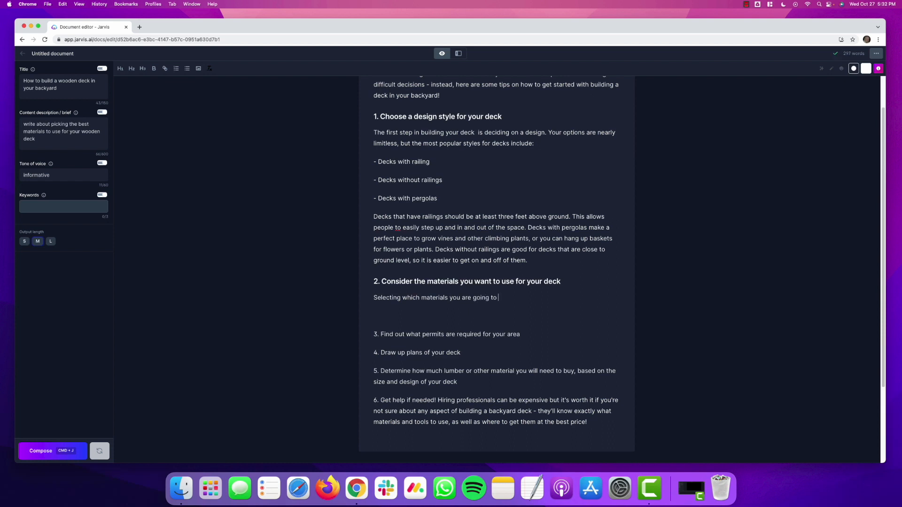
type("use in building your deck")
key("super+j")
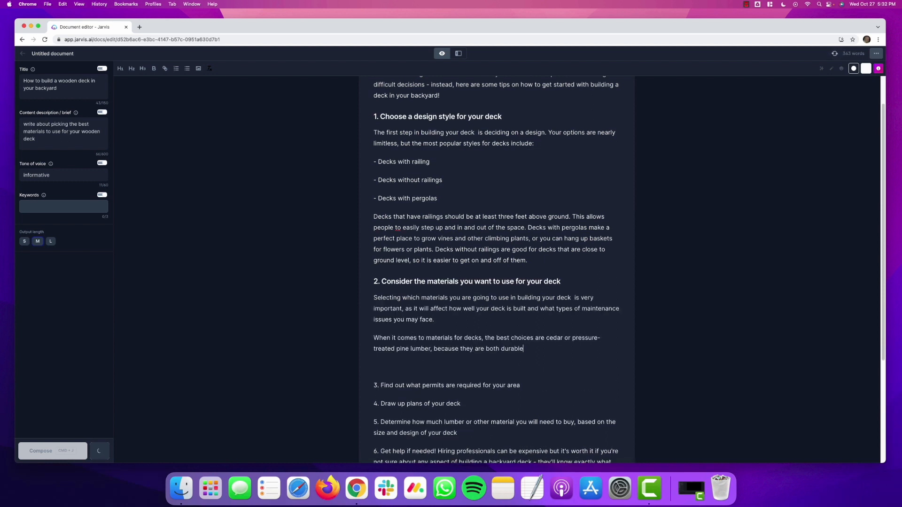
- Have the AI compose more text on a new line after the concrete pavers sentence, and remove the leading space from the new paragraph
key("Return")
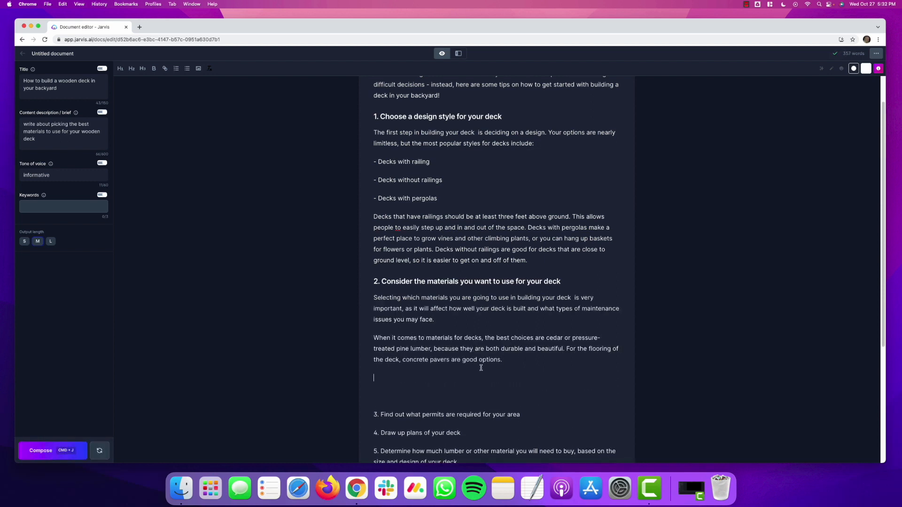
key("super+j")
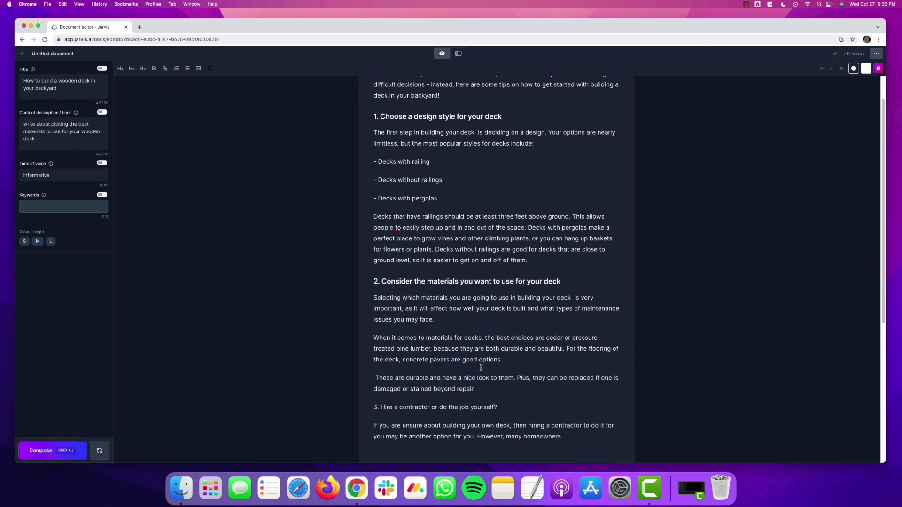
scroll(481, 368, "down", 2)
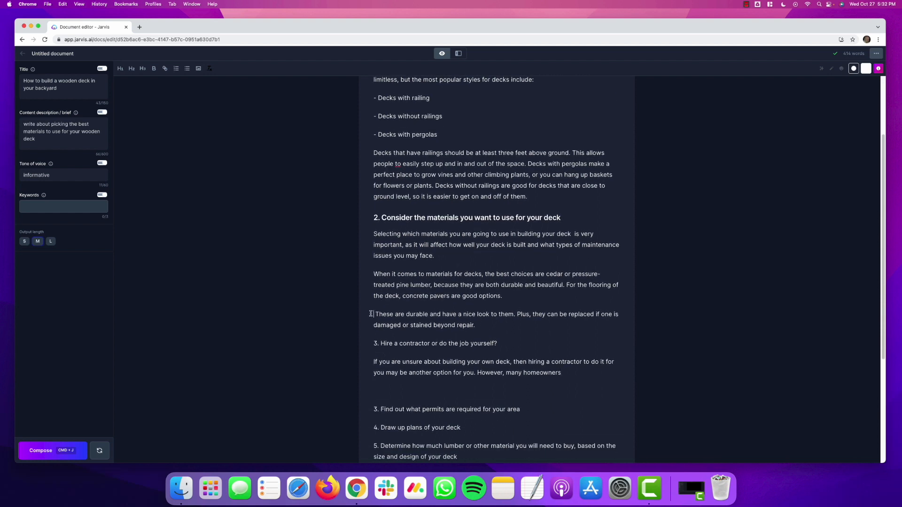
key("Delete")
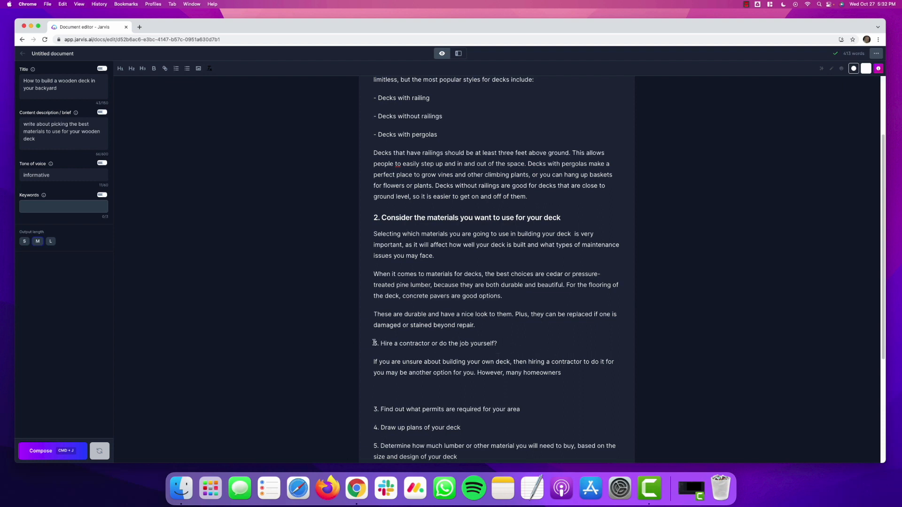
- Delete the generated "3. Hire a contractor or do the job yourself?" line with its paragraph and the empty lines below
left_click_drag(373, 344, 568, 372)
key("super+j")
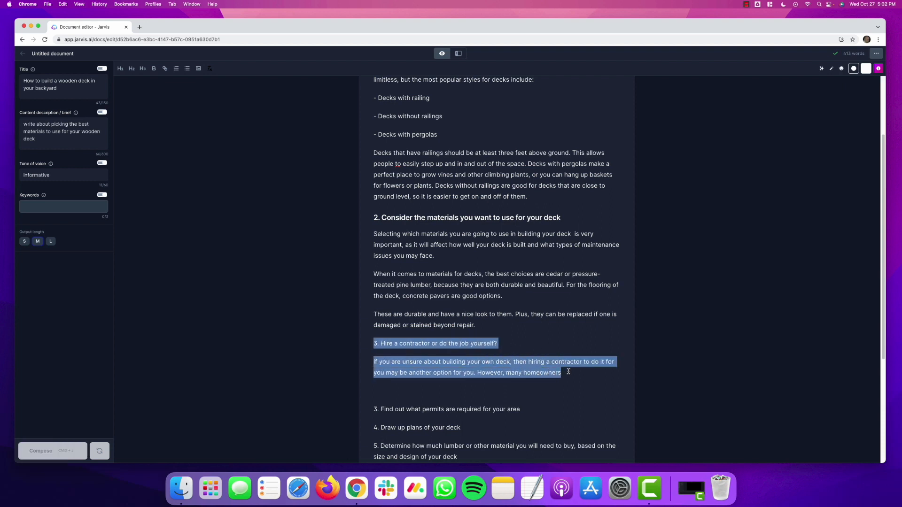
key("BackSpace")
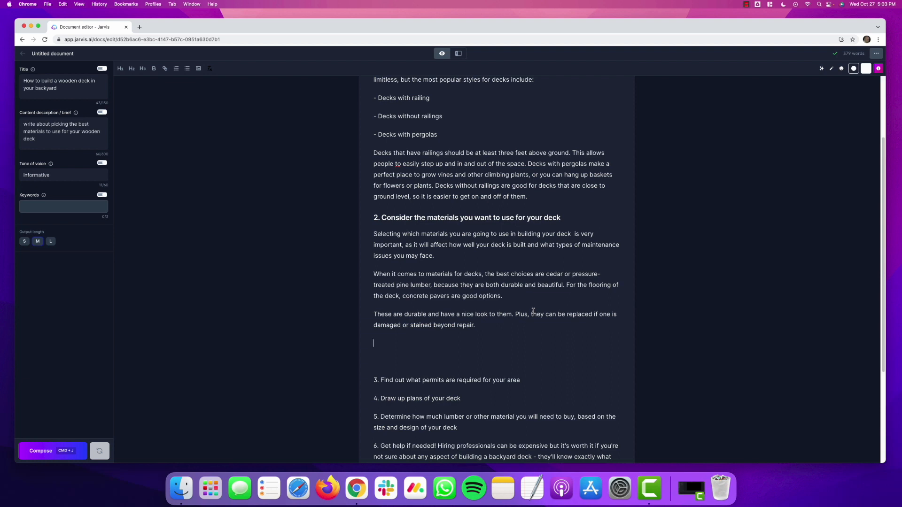
key("Delete")
key("Delete")
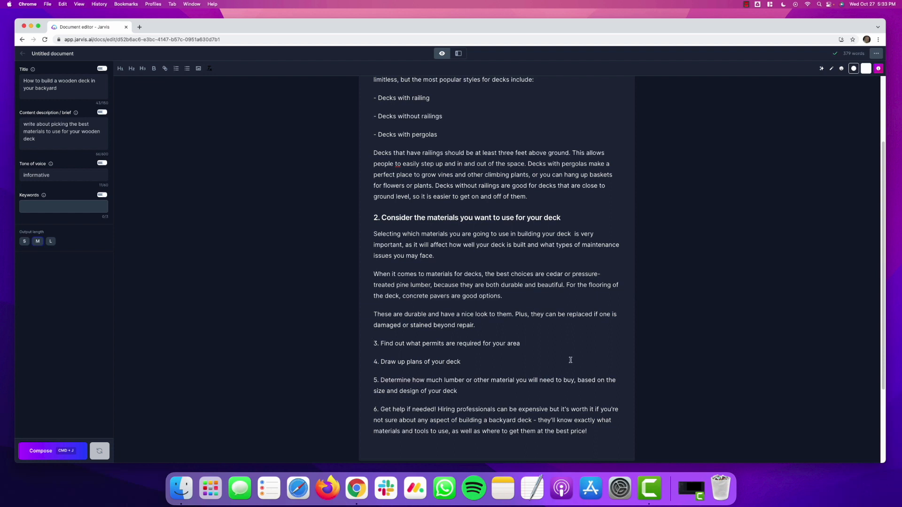
- Add an empty line below "3. Find out what permits are required for your area" and format that item as an H2 heading
left_click_drag(523, 344, 368, 345)
left_click(545, 349)
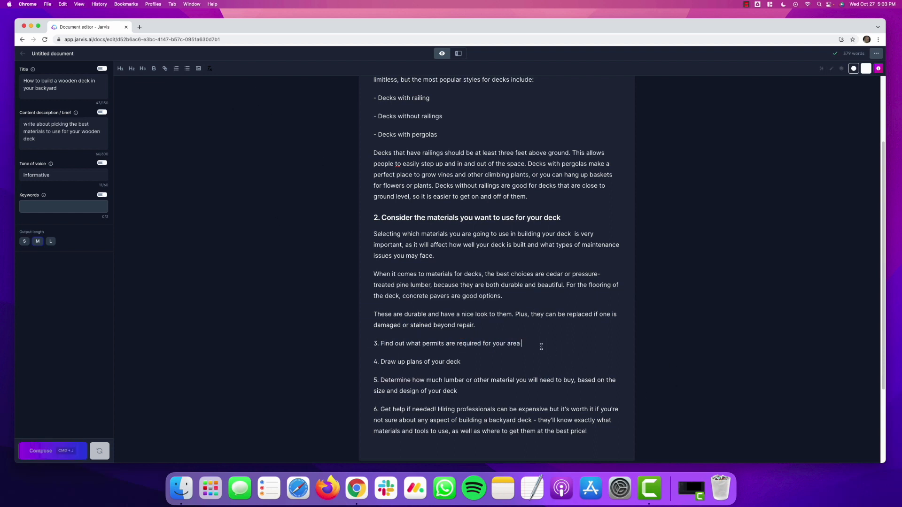
key("Return")
left_click_drag(522, 344, 358, 342)
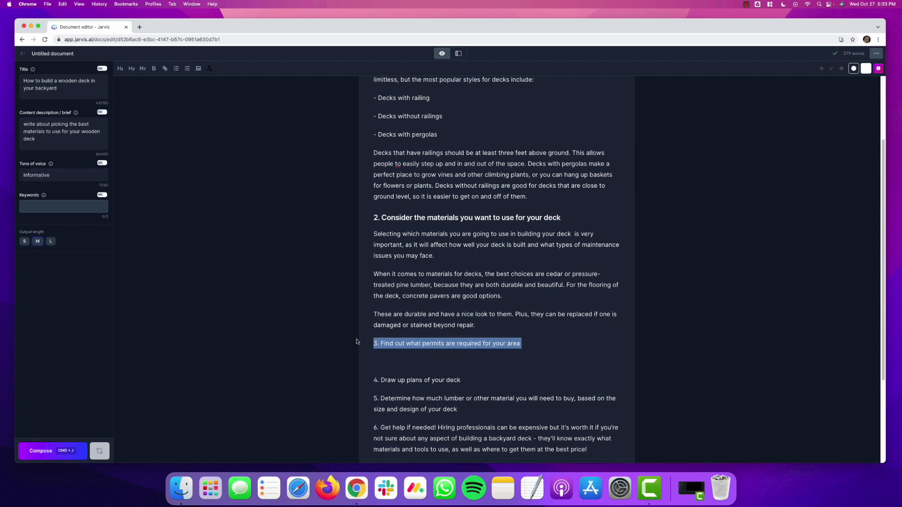
left_click(131, 68)
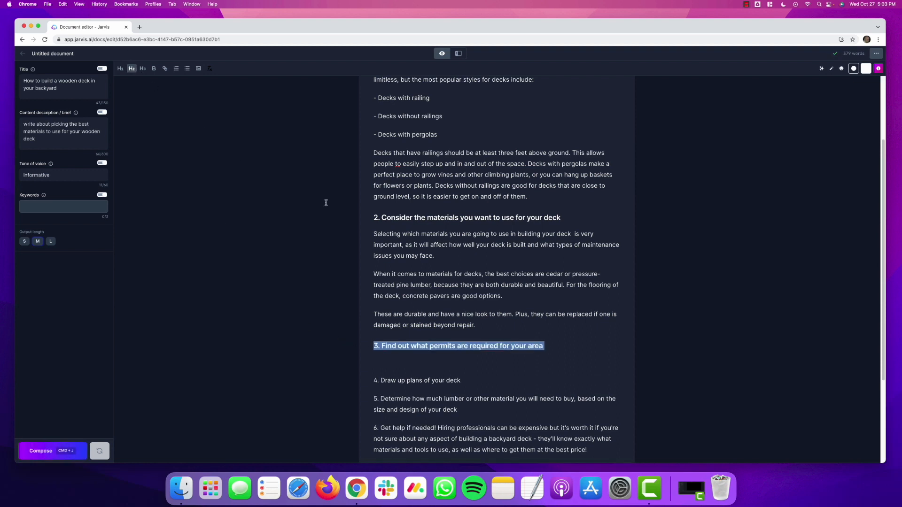
- Extend the third section heading with "when you build a deck" and add a new line below it
left_click(546, 346)
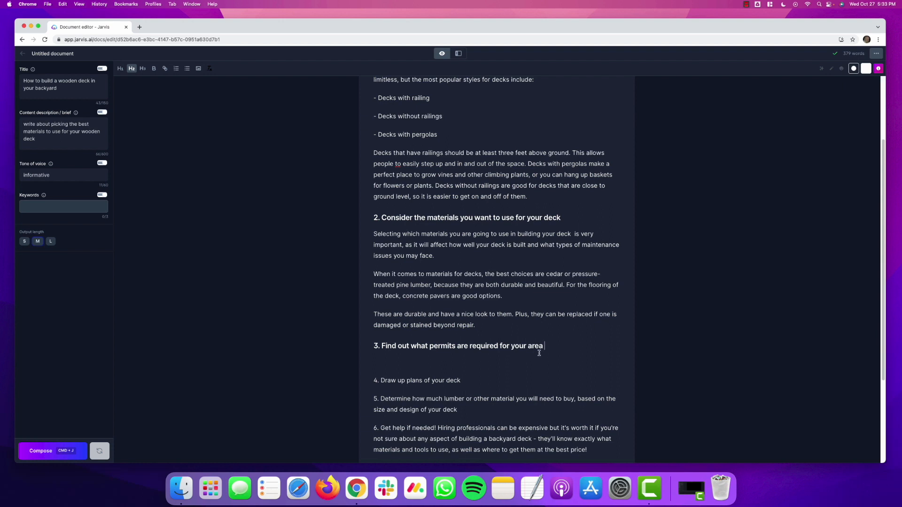
type("when you build a deck")
key("Return")
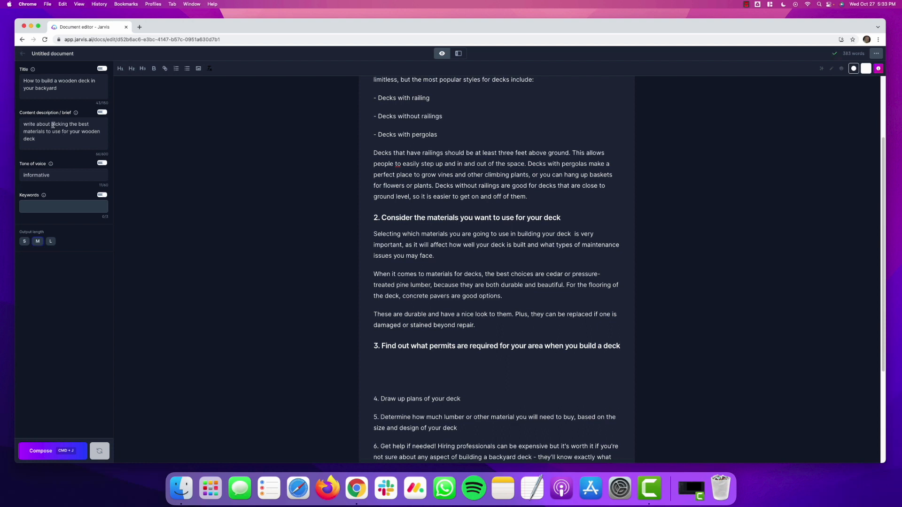
- Change the content brief to "write about securing permits for building a deck"
left_click_drag(51, 124, 82, 144)
type("s")
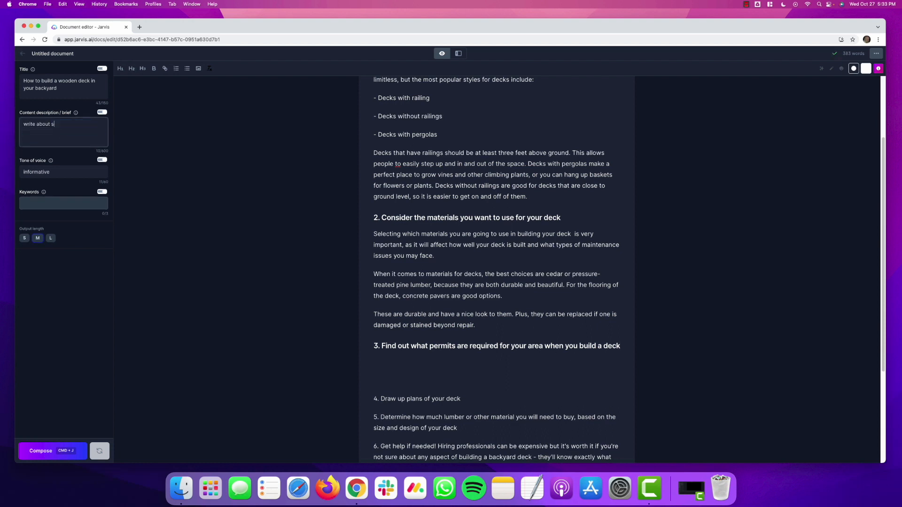
type("ecuring permits for building a deck")
- Start the third section with "Before you begin construction of your deck" and have the AI compose the continuation twice
left_click(402, 364)
type("Before y")
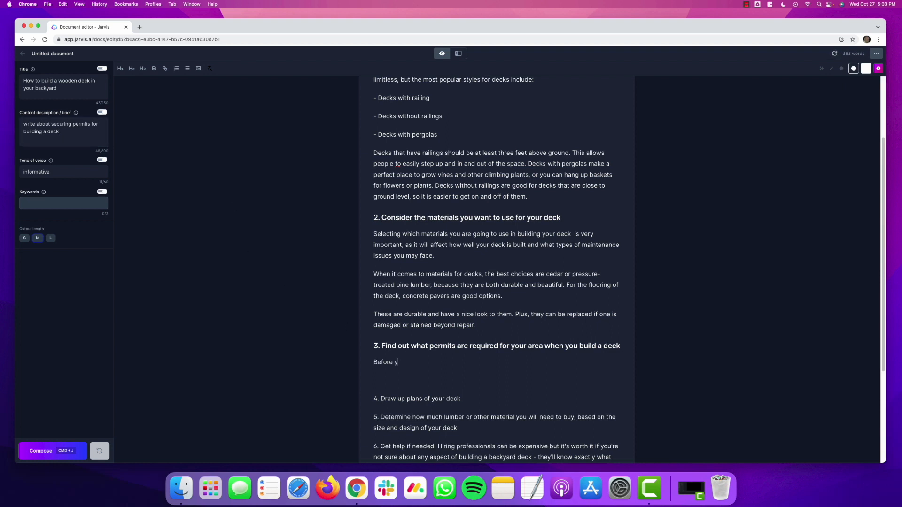
type("ou begin construction of your deck")
key("super+j")
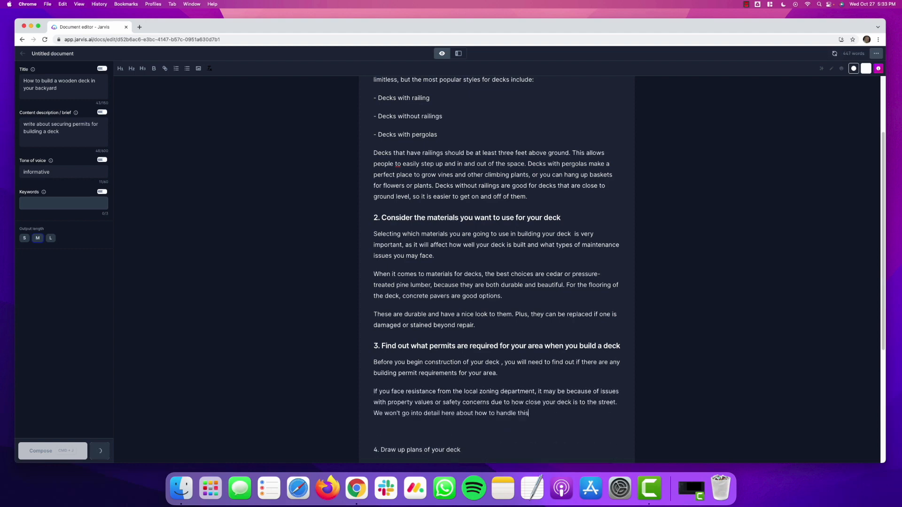
scroll(500, 335, "down", 5)
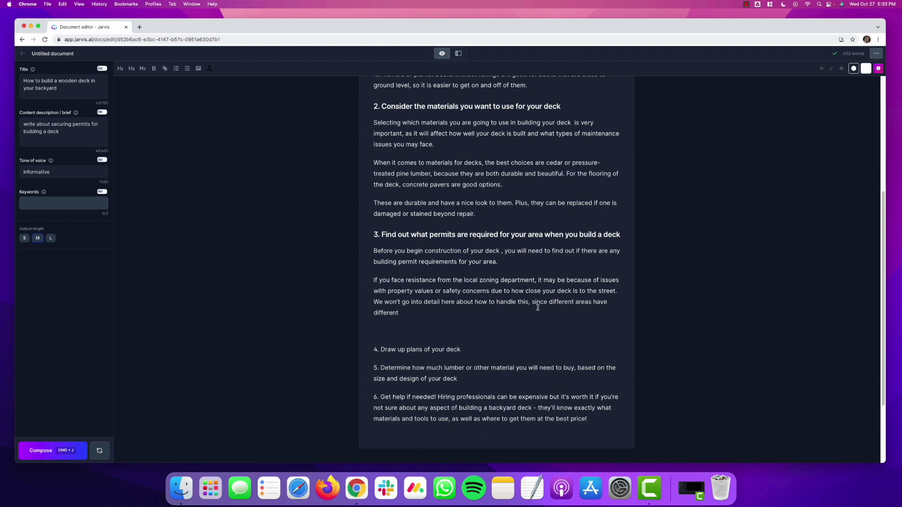
key("super+j")
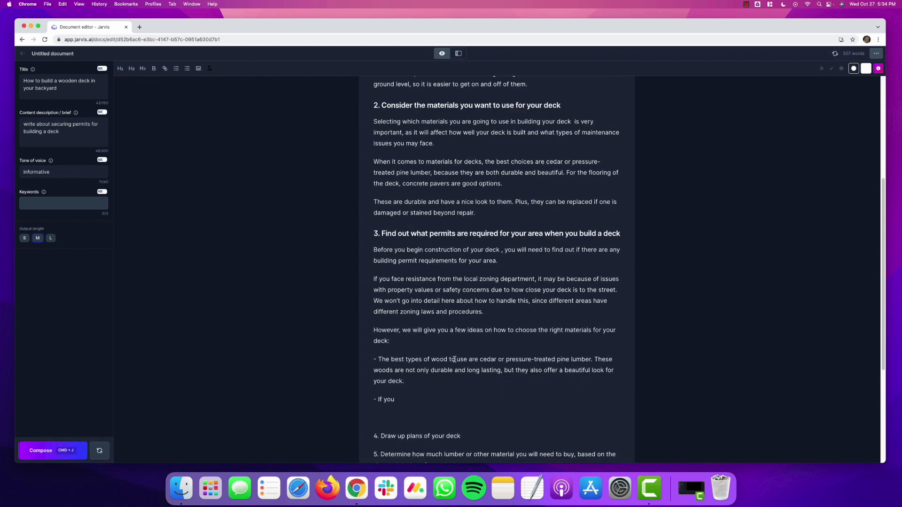
- Delete the generated text about choosing materials, from "However, we will give you a few ideas" through the empty lines above item 4
scroll(454, 359, "down", 1)
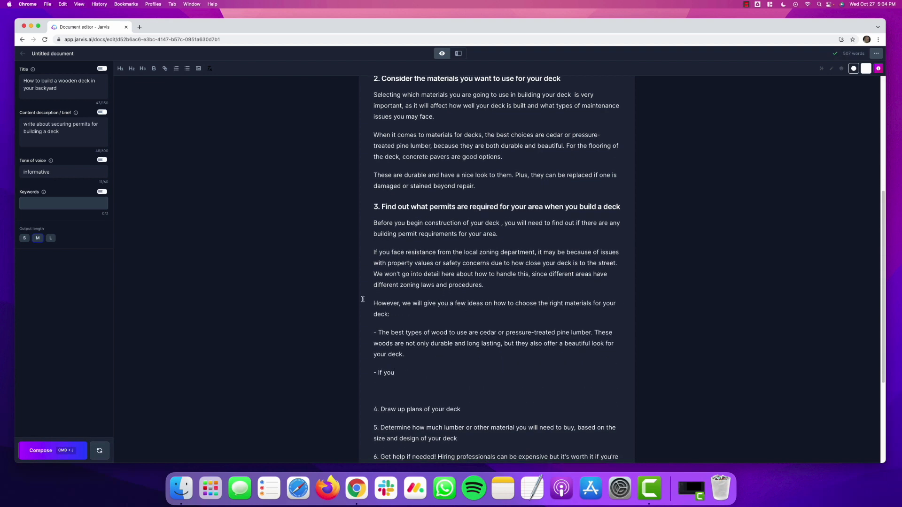
left_click_drag(373, 301, 510, 375)
key("super+j")
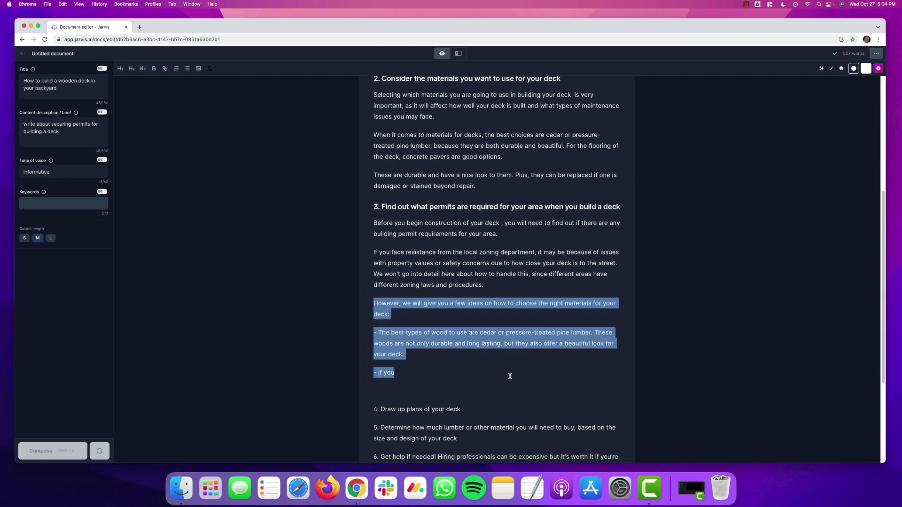
key("BackSpace")
key("Delete")
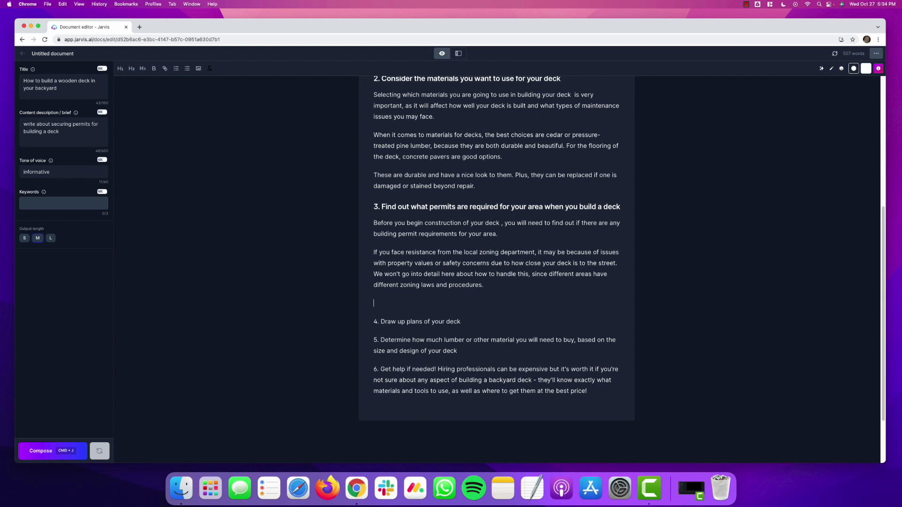
key("Delete")
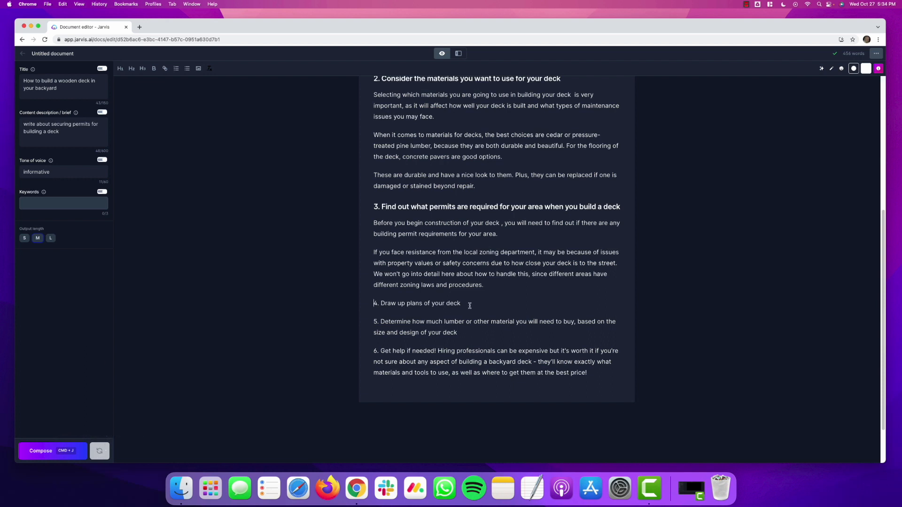
- Add an empty line below "4. Draw up plans of your deck" and format that item as an H2 heading
left_click_drag(470, 304, 368, 303)
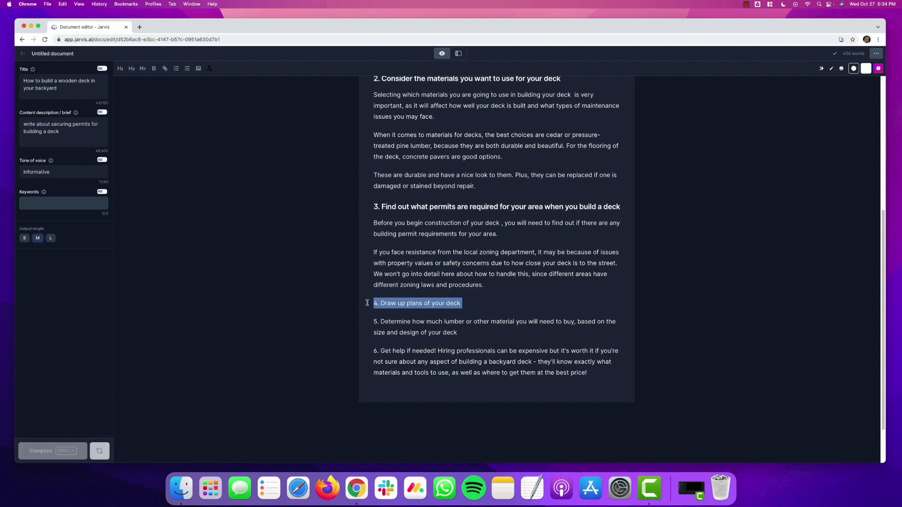
left_click(479, 303)
key("Return")
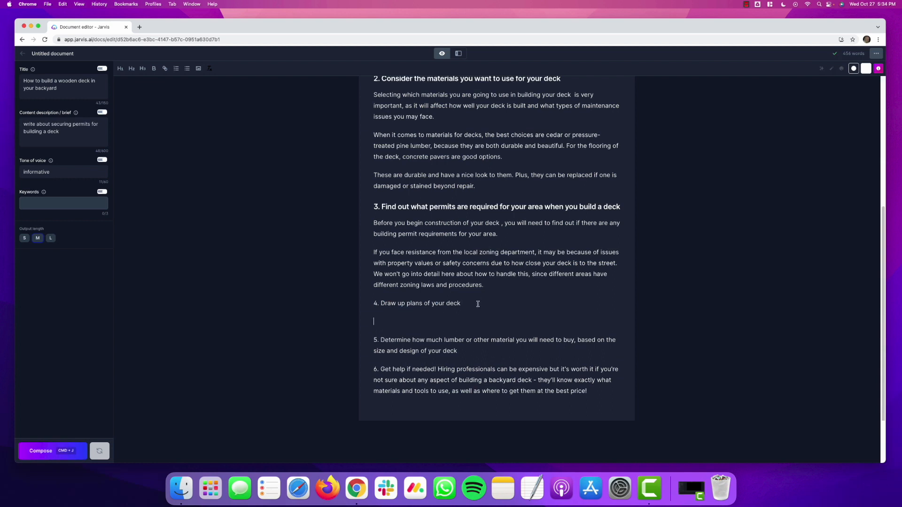
left_click_drag(478, 304, 368, 303)
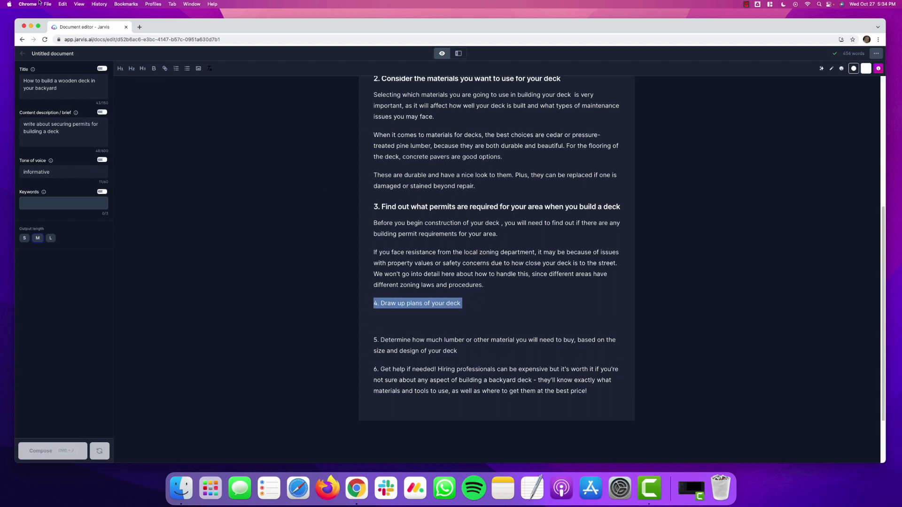
left_click(131, 69)
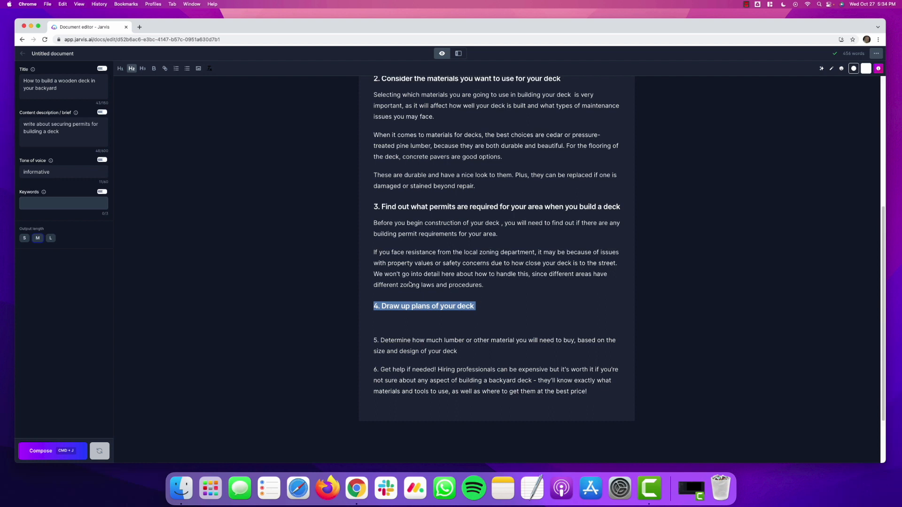
- Replace the content brief with "write about creating plans for your deck"
triple_click(77, 135)
type("w")
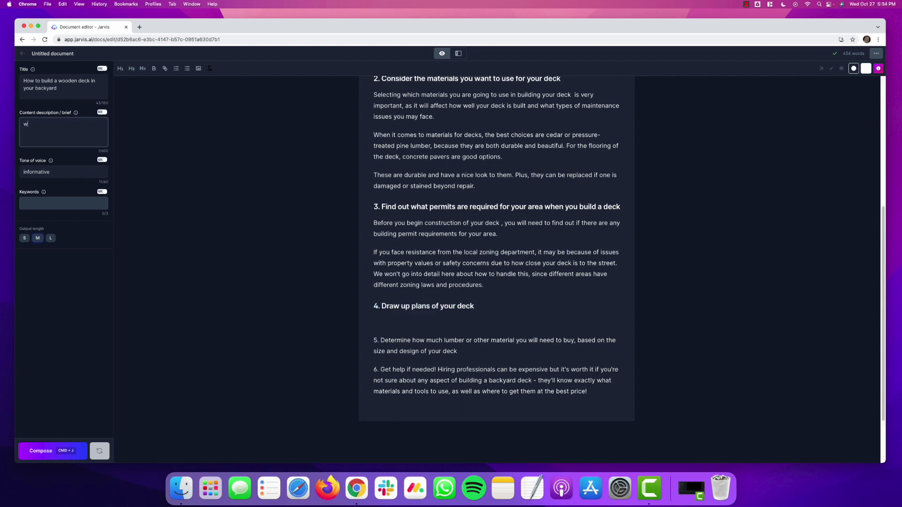
type("rite about creating plans for your deck")
- Have the AI compose text on the empty line below the fourth heading, and regenerate the output twice
left_click(414, 321)
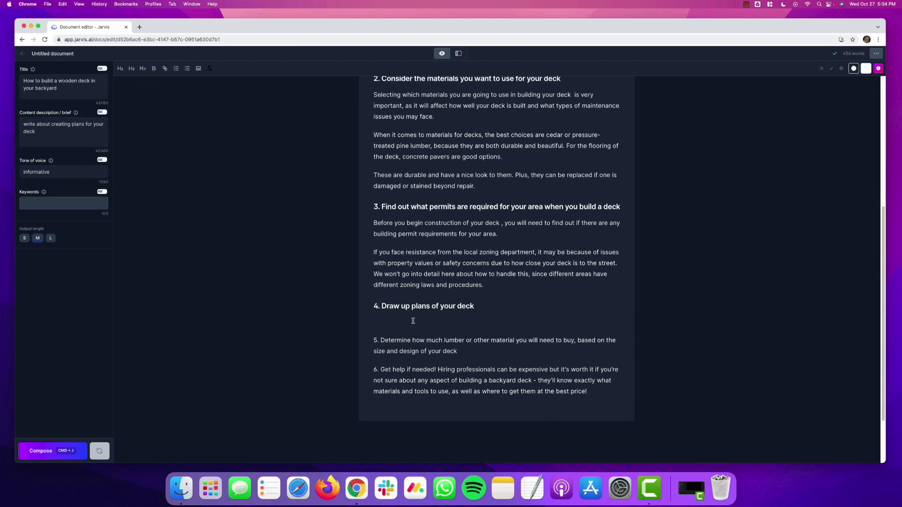
key("super+j")
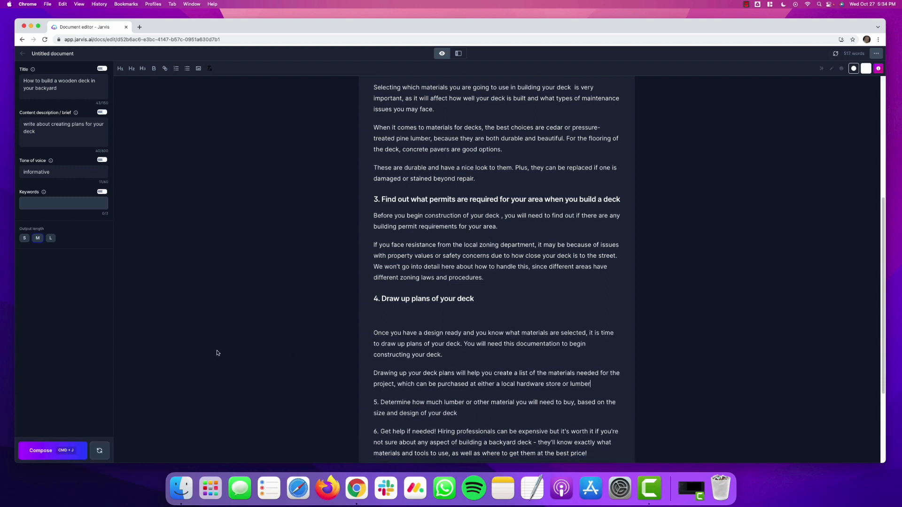
left_click(100, 452)
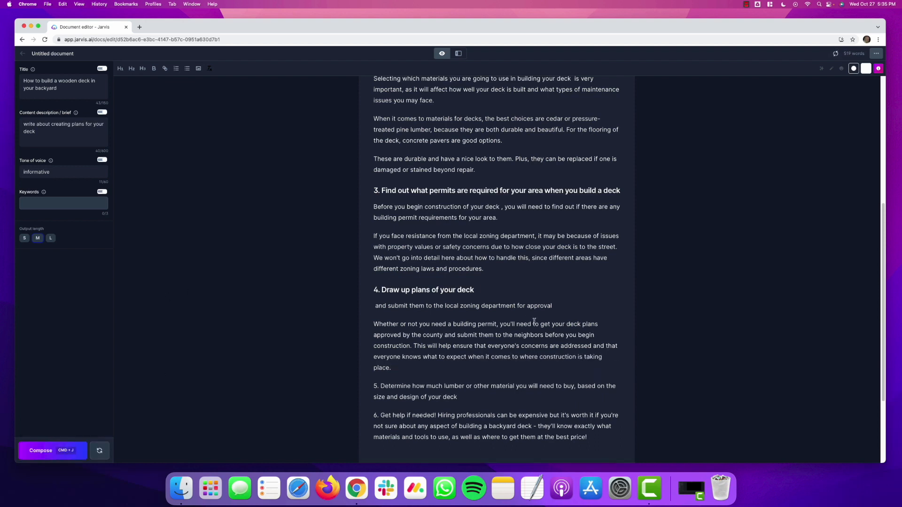
left_click(99, 454)
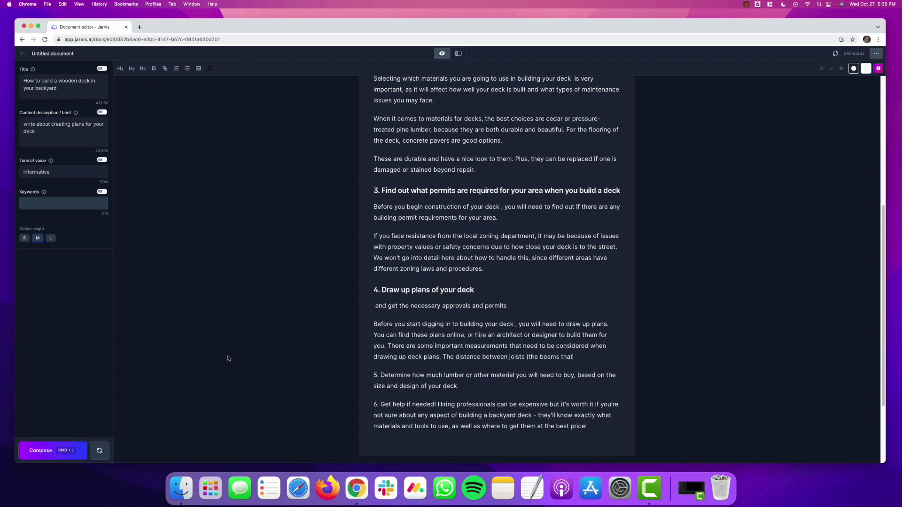
- Delete the line "and get the necessary approvals and permits" and its empty paragraph below the fourth heading
left_click_drag(513, 305, 365, 304)
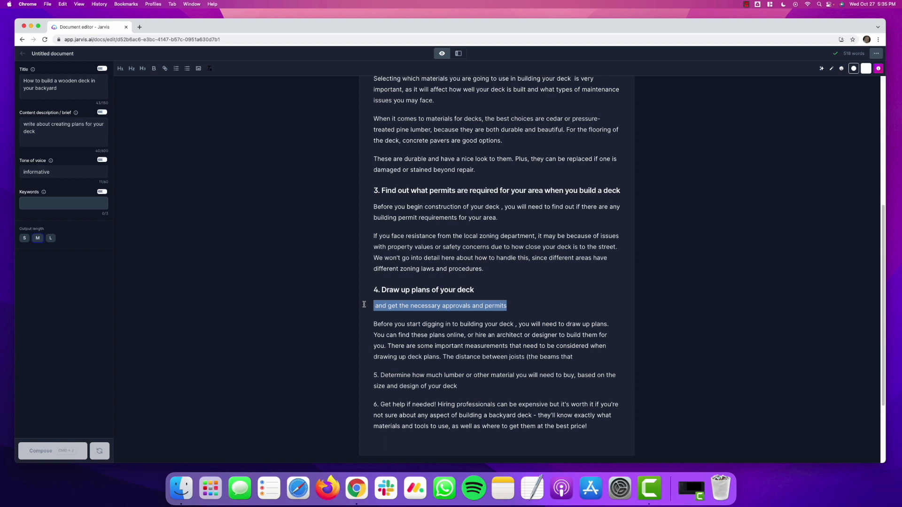
key("BackSpace")
key("Delete")
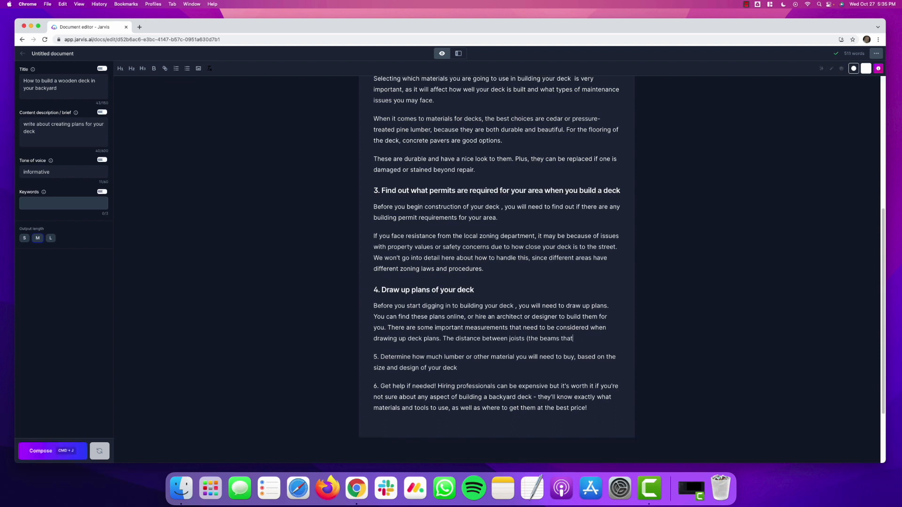
- Have the AI continue the fourth section, and delete the generated "5. Build a sturdy foundation for your deck" line with its paragraph
left_click(49, 453)
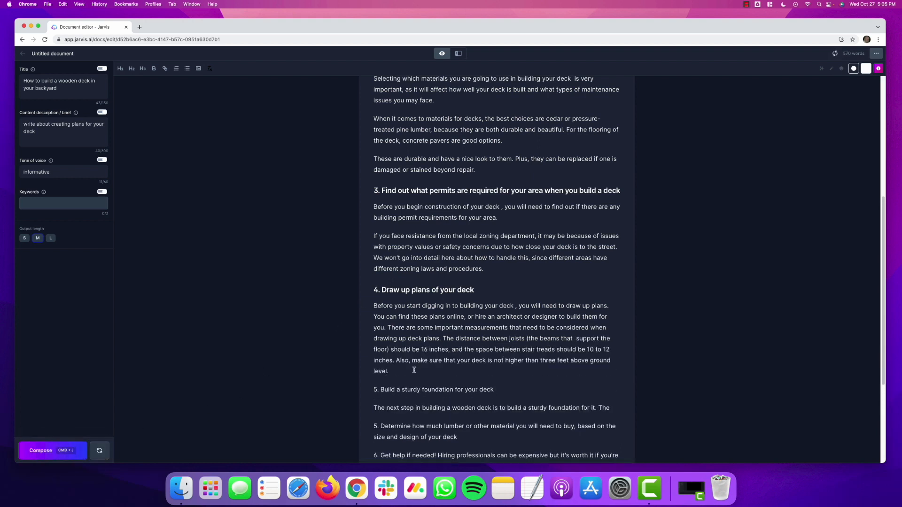
left_click_drag(374, 389, 619, 405)
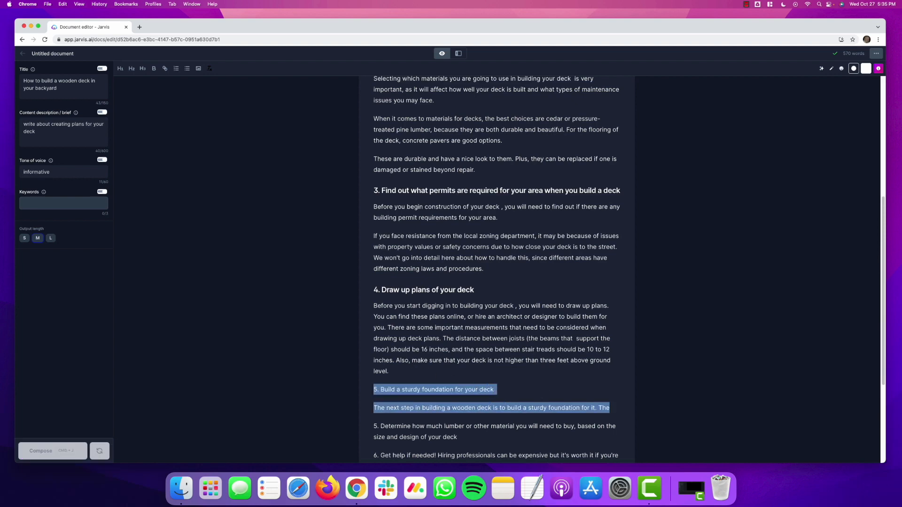
key("BackSpace")
key("BackSpace")
- Add an empty line after item 6 and replace the brief with the full description starting "Write an article about how to build a wooden deck in your backyard"
scroll(559, 335, "down", 3)
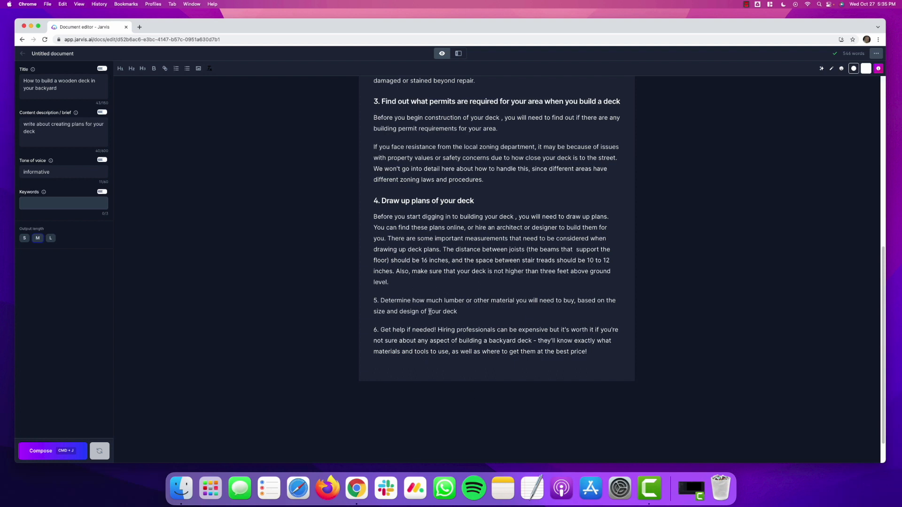
left_click(600, 354)
key("Return")
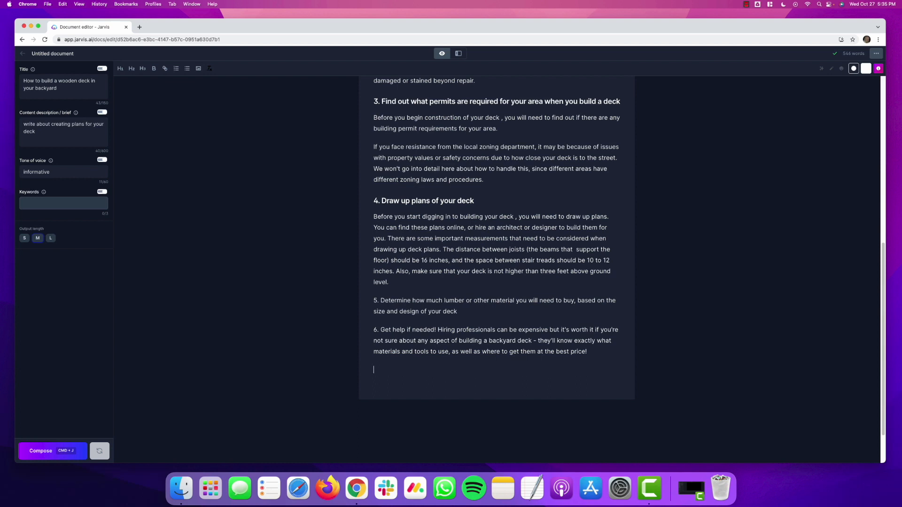
triple_click(44, 130)
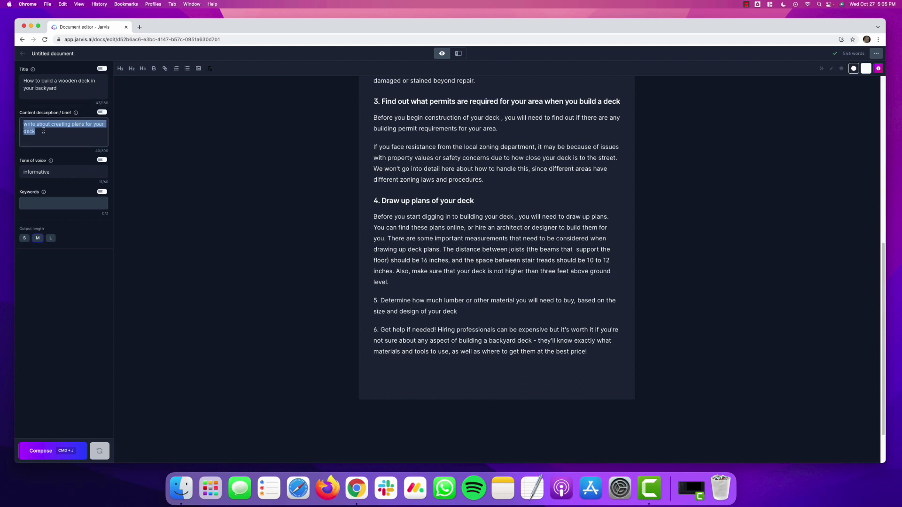
type("Write an article about how to build a wooden deck in your backyard. Today, many people are choosing to have decks installed in their backyards for added outdoor living space. A wooden deck is a great way to get the most out of your backyard while keeping it safe and comfortable for you and your family. Here are some tips on how to get started with building a deck in your backyard!")
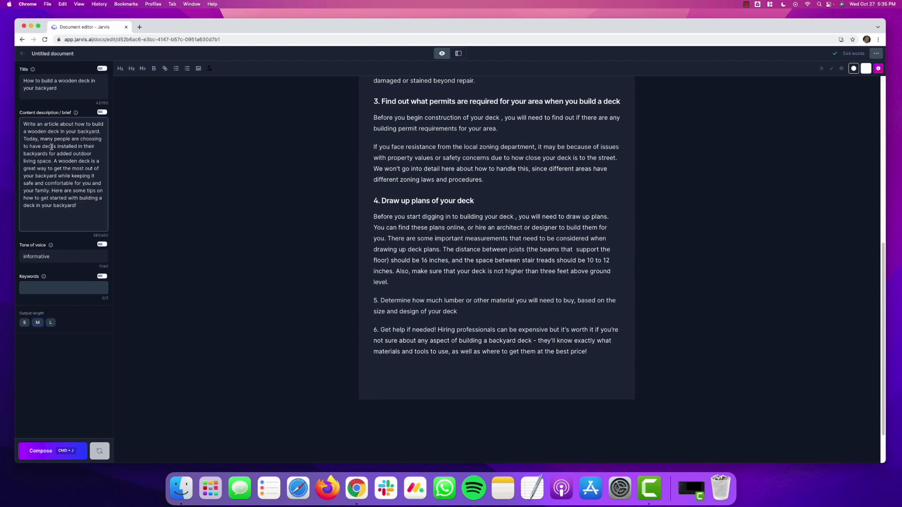
- Give the AI the command "write a conclusion" on the empty line at the end of the document
left_click(414, 372)
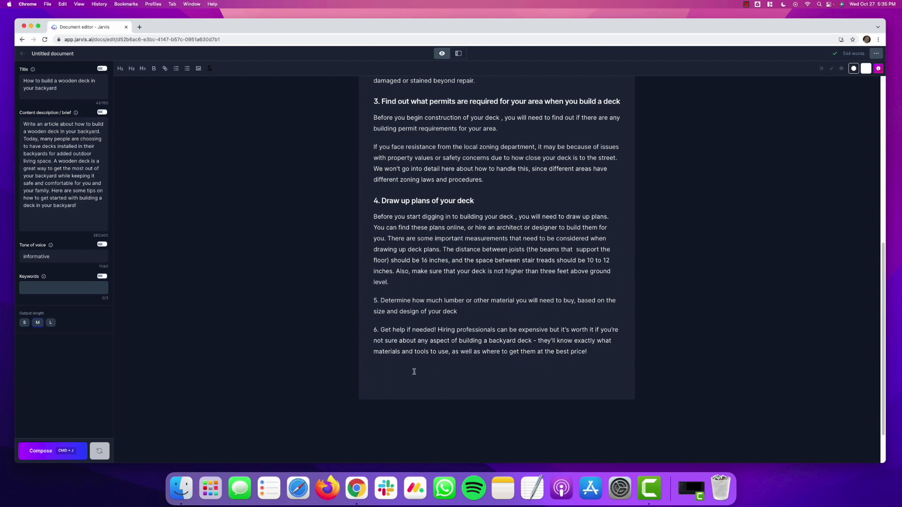
type("write a conclusion")
key("super+j")
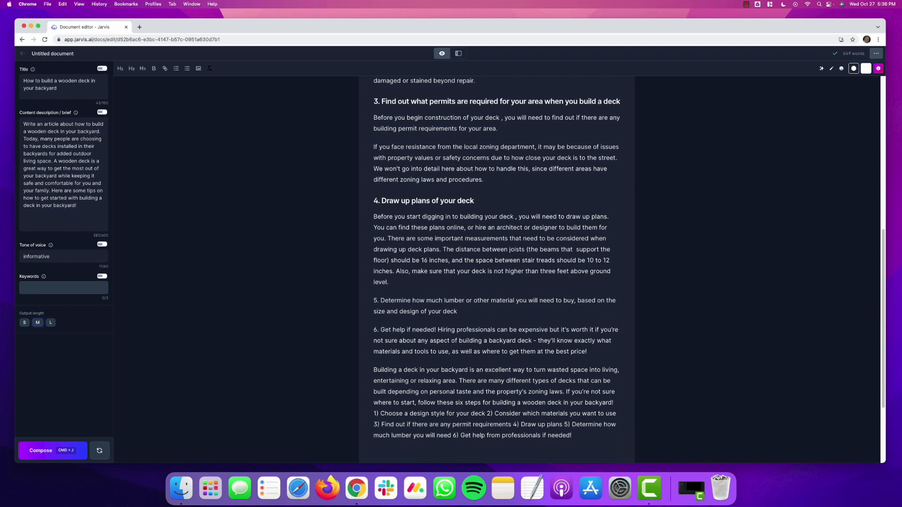
- Delete the numbered six-step recap from the end of the conclusion and dismiss the save error notification
scroll(496, 336, "down", 1)
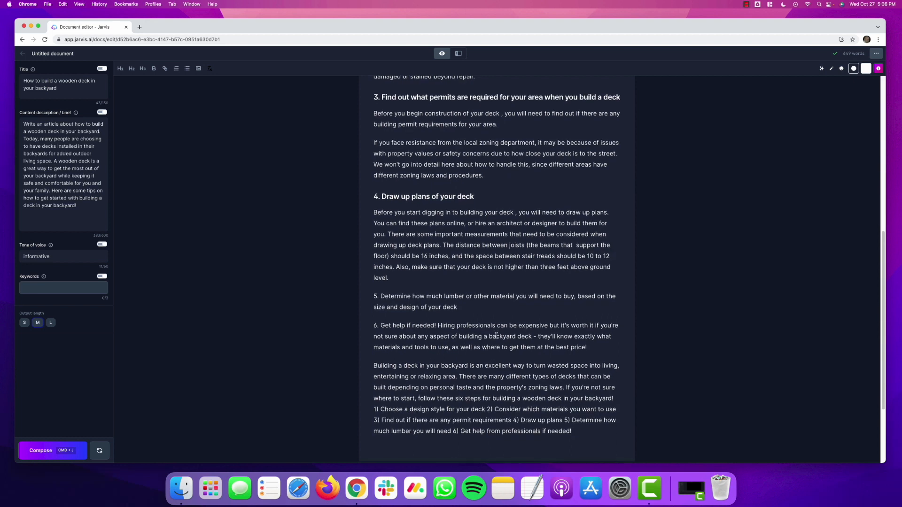
scroll(517, 362, "down", 3)
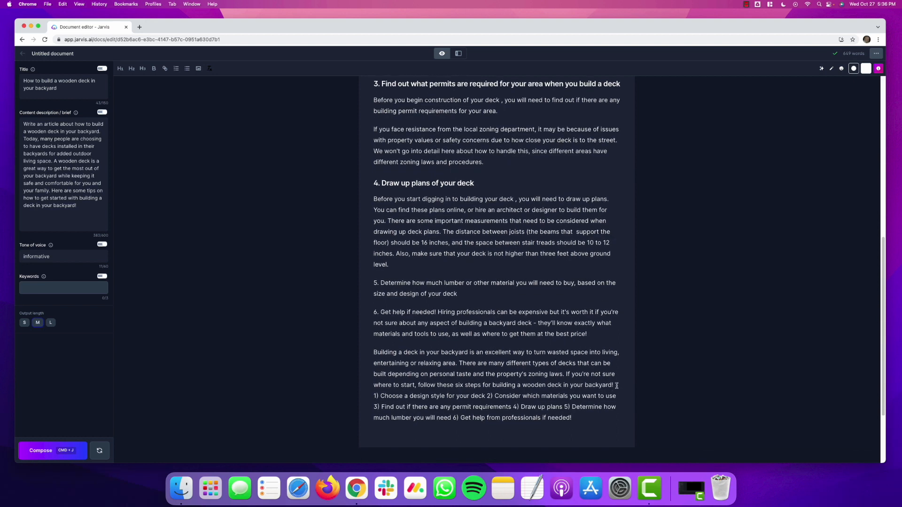
left_click_drag(617, 385, 619, 421)
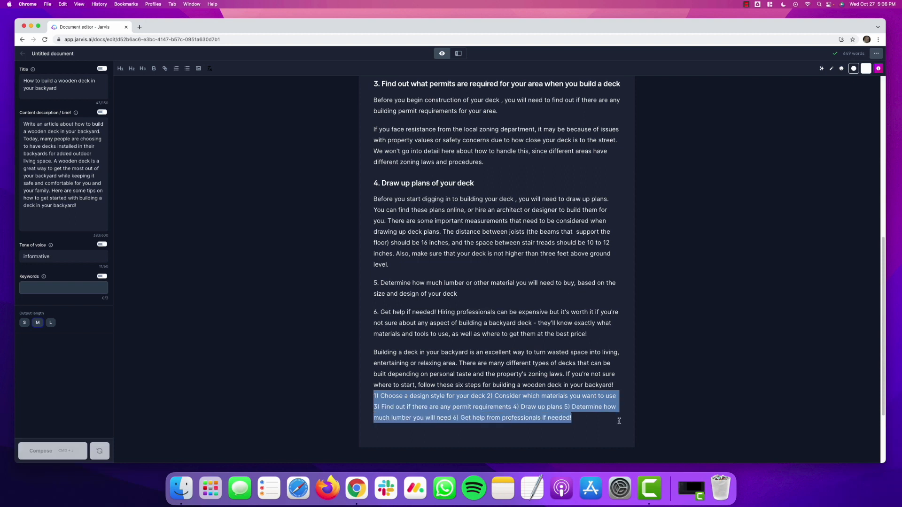
key("BackSpace")
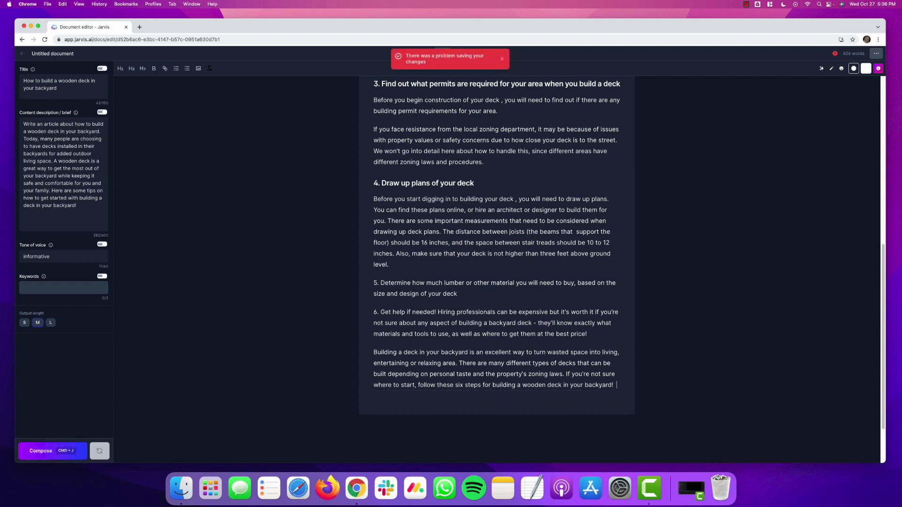
left_click(502, 58)
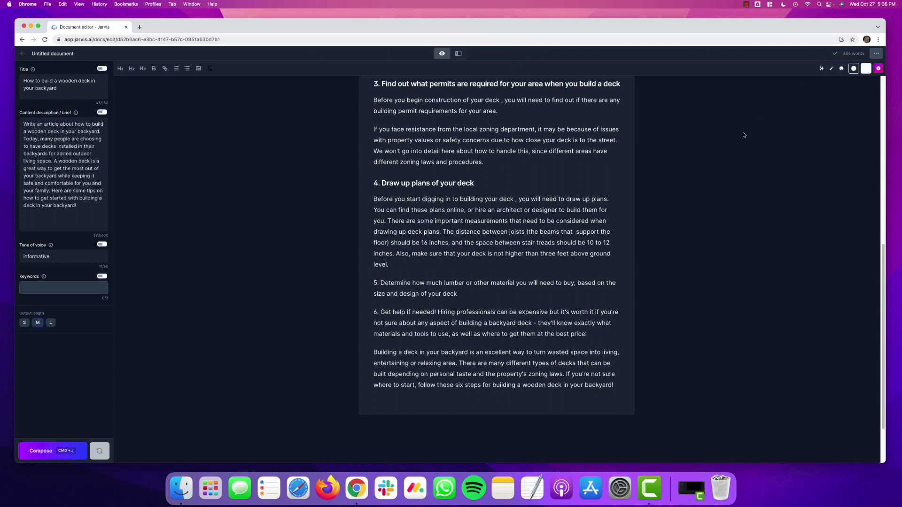